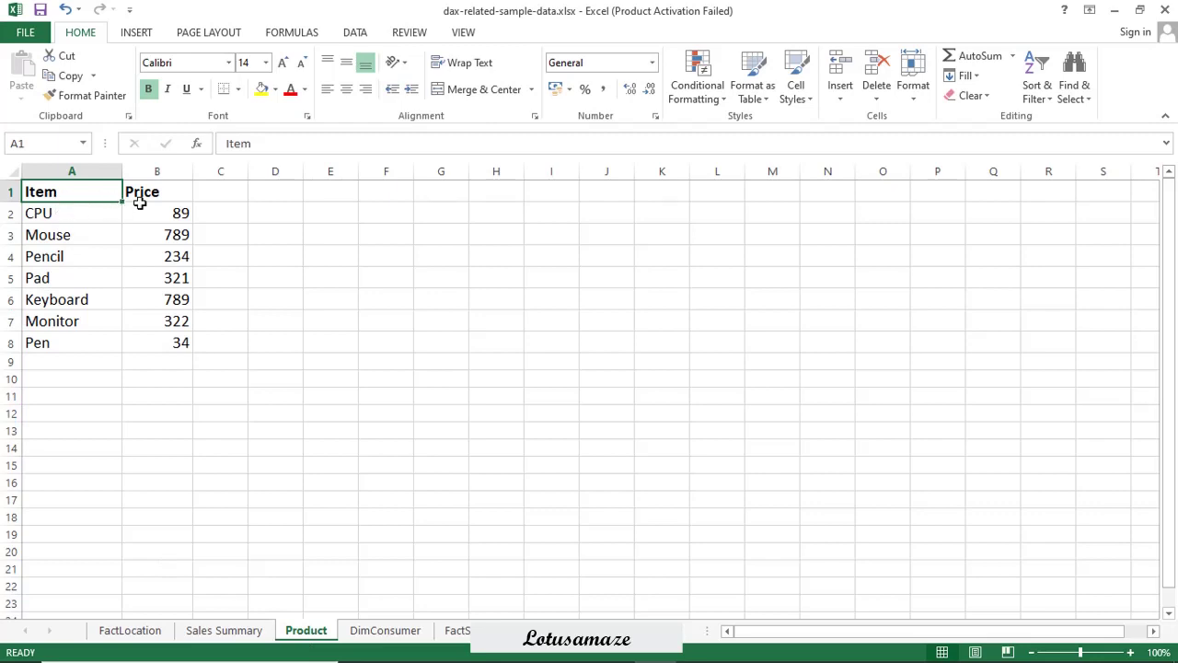
Review the columns of the Sales Summary and Product sheets in the workbook.
{"action": "left_click", "coordinate": [217, 633]}
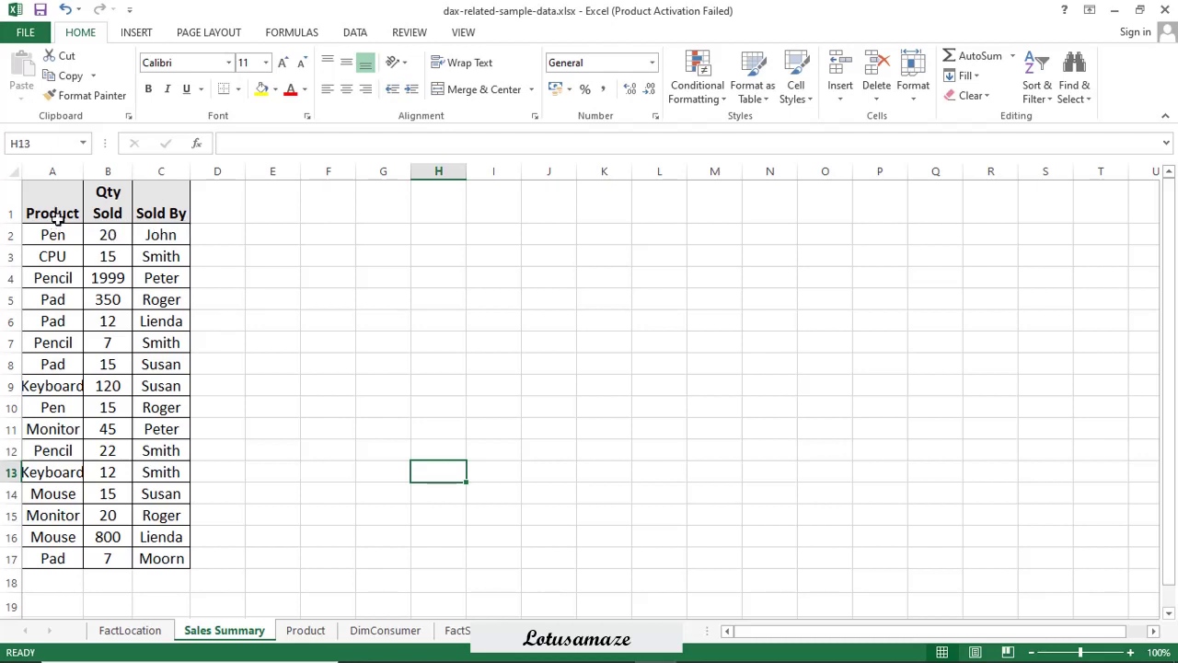
{"action": "left_click", "coordinate": [306, 629]}
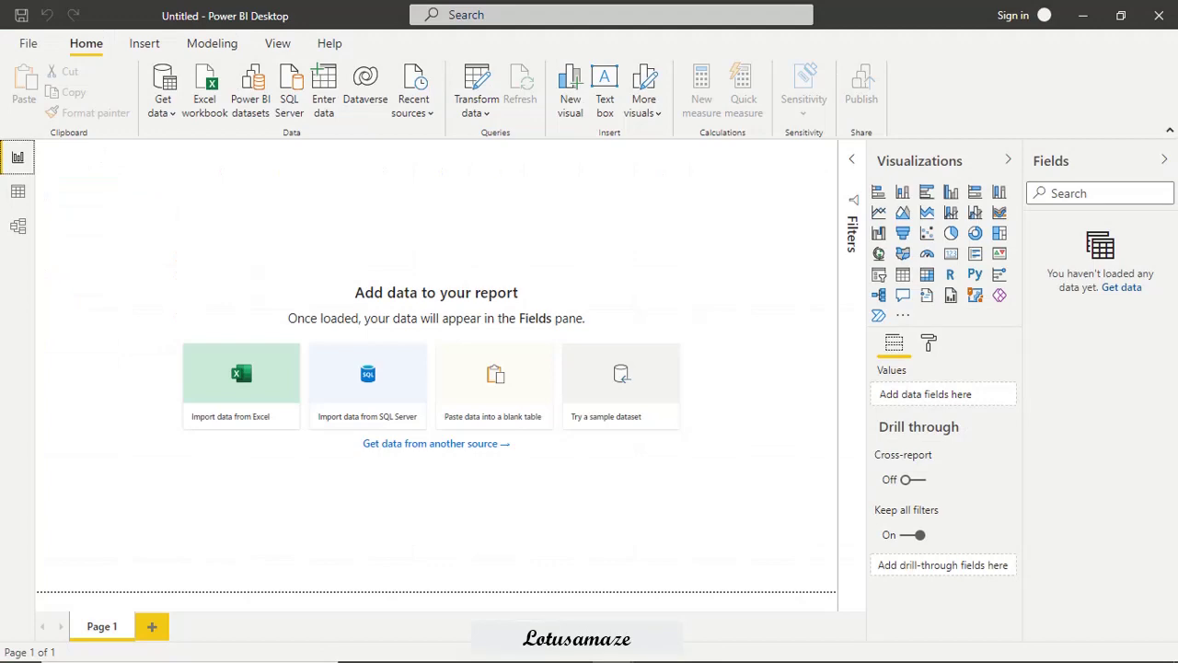
Switch to Power BI Desktop and load the Product and Sales Summary tables from dax-related-sample-data.xlsx.
{"action": "left_click", "coordinate": [210, 94]}
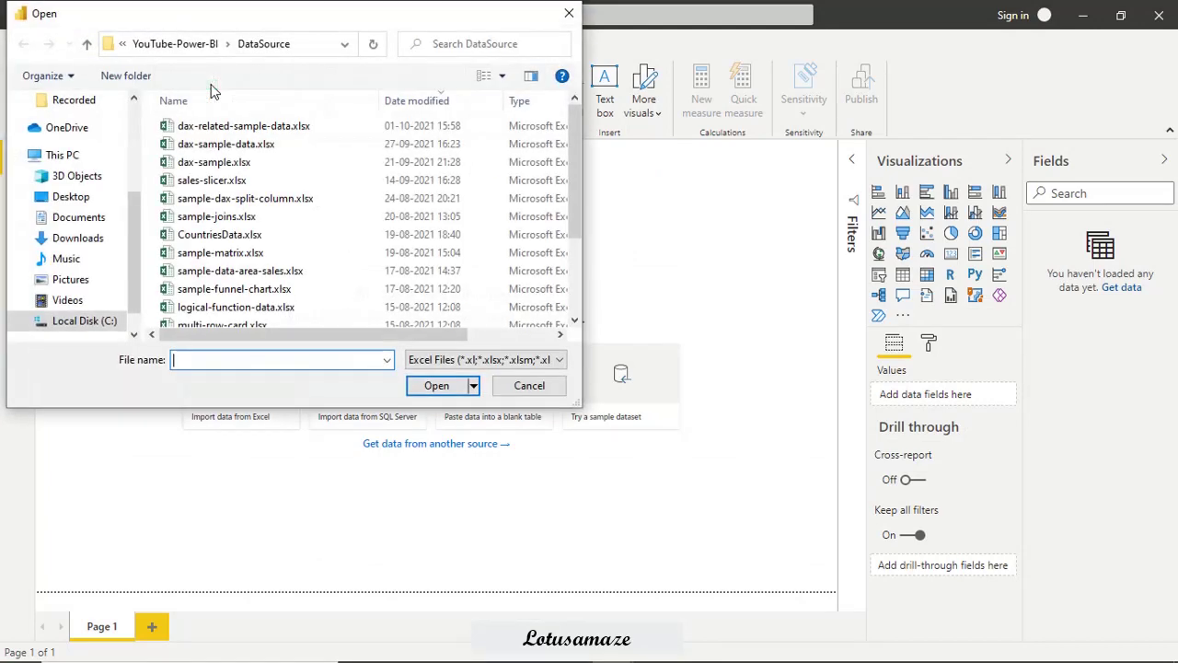
{"action": "left_click", "coordinate": [230, 126]}
{"action": "left_click", "coordinate": [440, 385]}
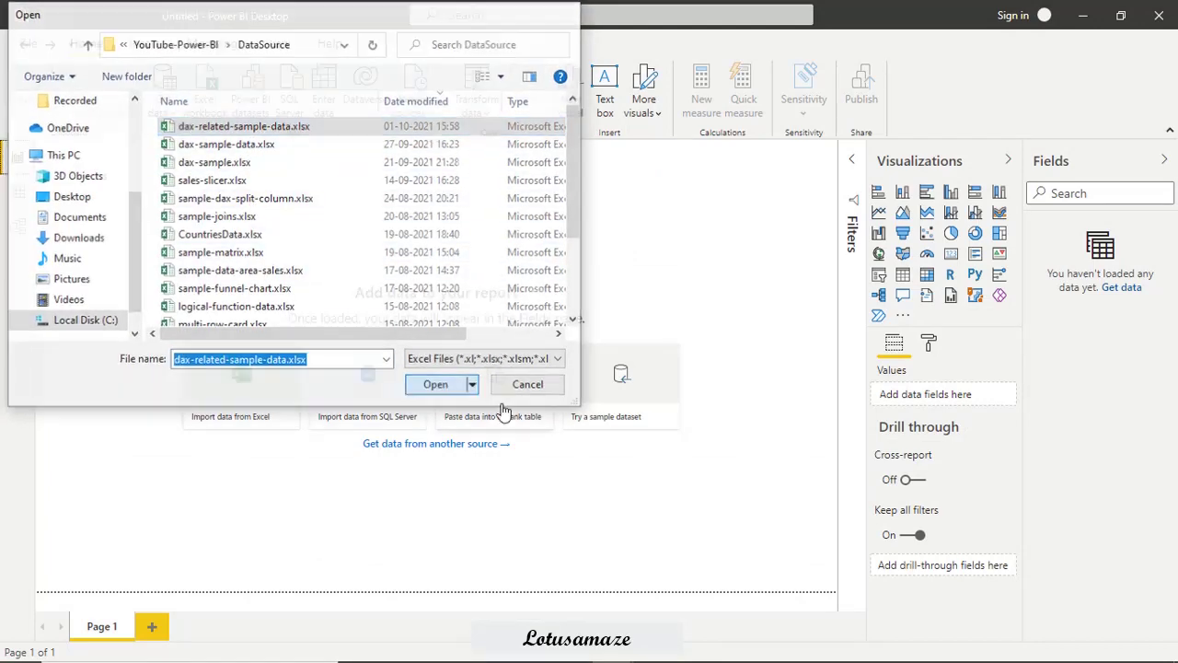
{"action": "left_click", "coordinate": [263, 237]}
{"action": "left_click", "coordinate": [263, 259]}
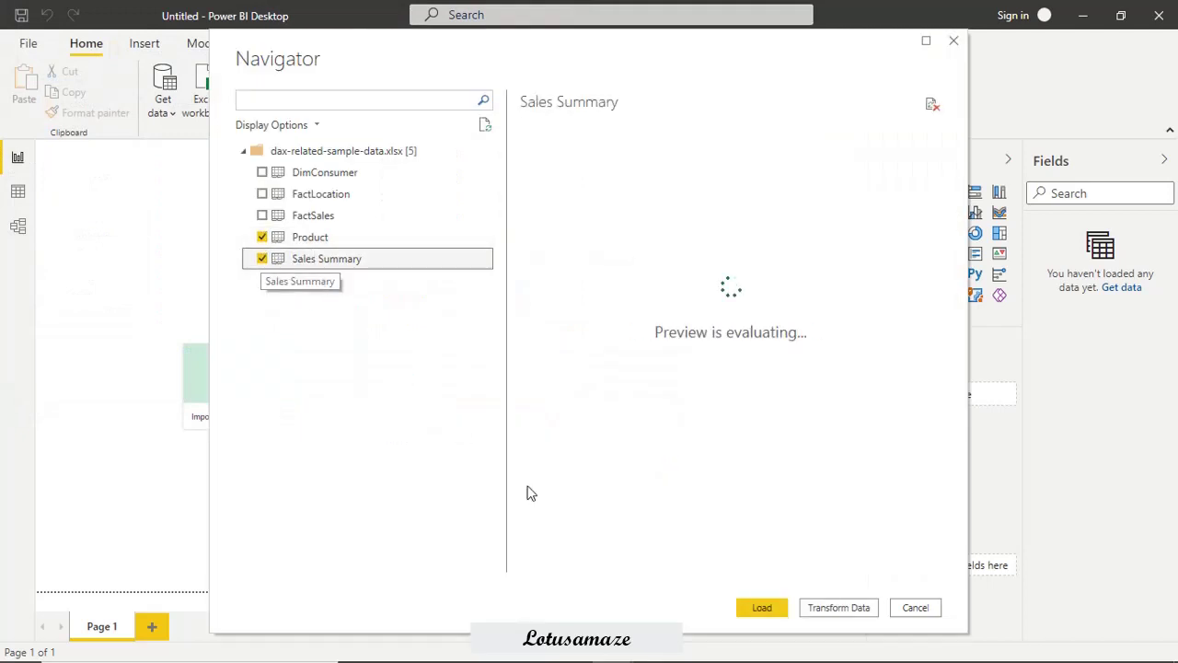
{"action": "left_click", "coordinate": [771, 607]}
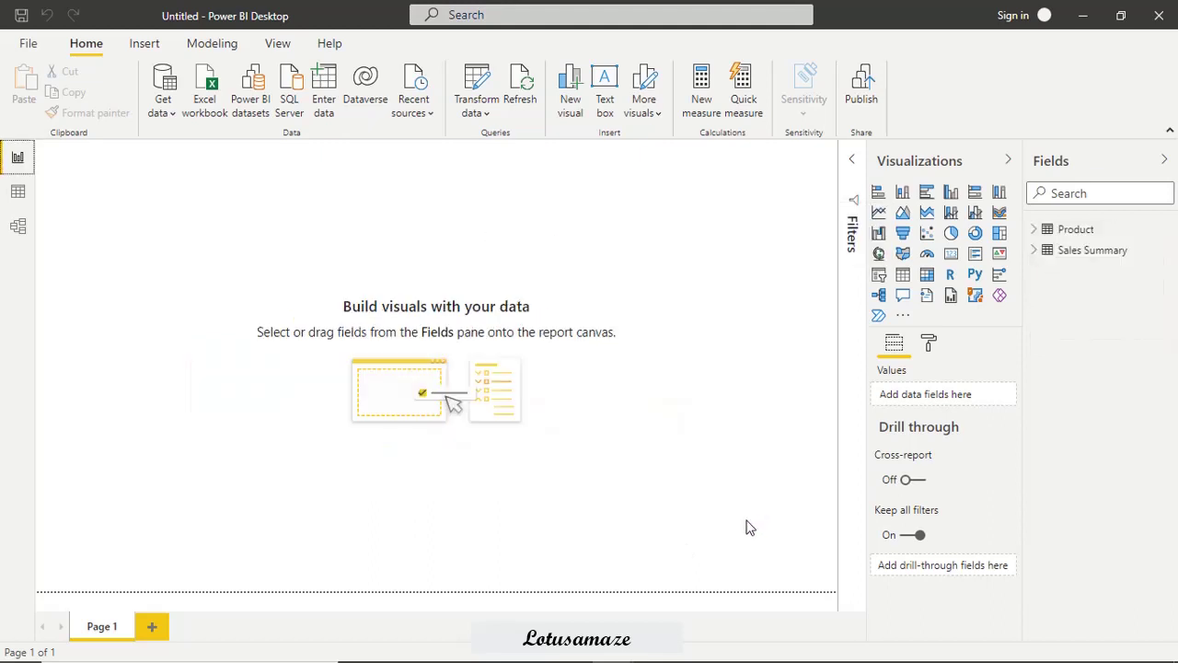
Create an active one-to-many relationship from Product's Item column to Sales Summary's Product column and move the Sales Summary card lower in the diagram.
{"action": "left_click", "coordinate": [18, 225]}
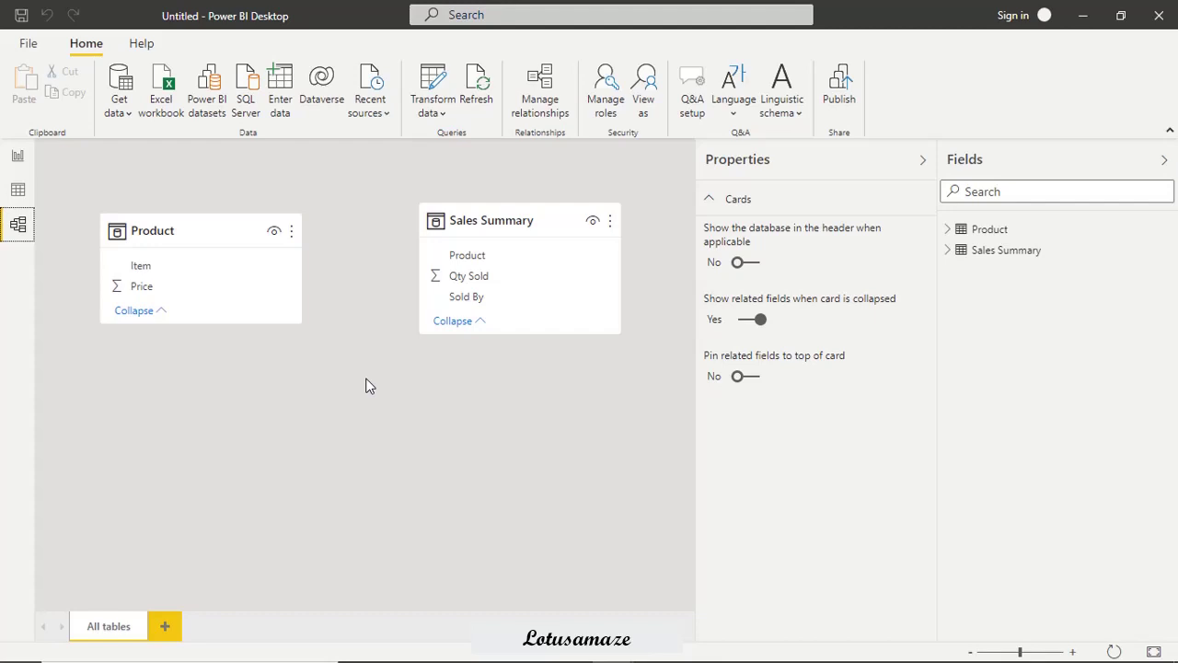
{"action": "left_click", "coordinate": [291, 233]}
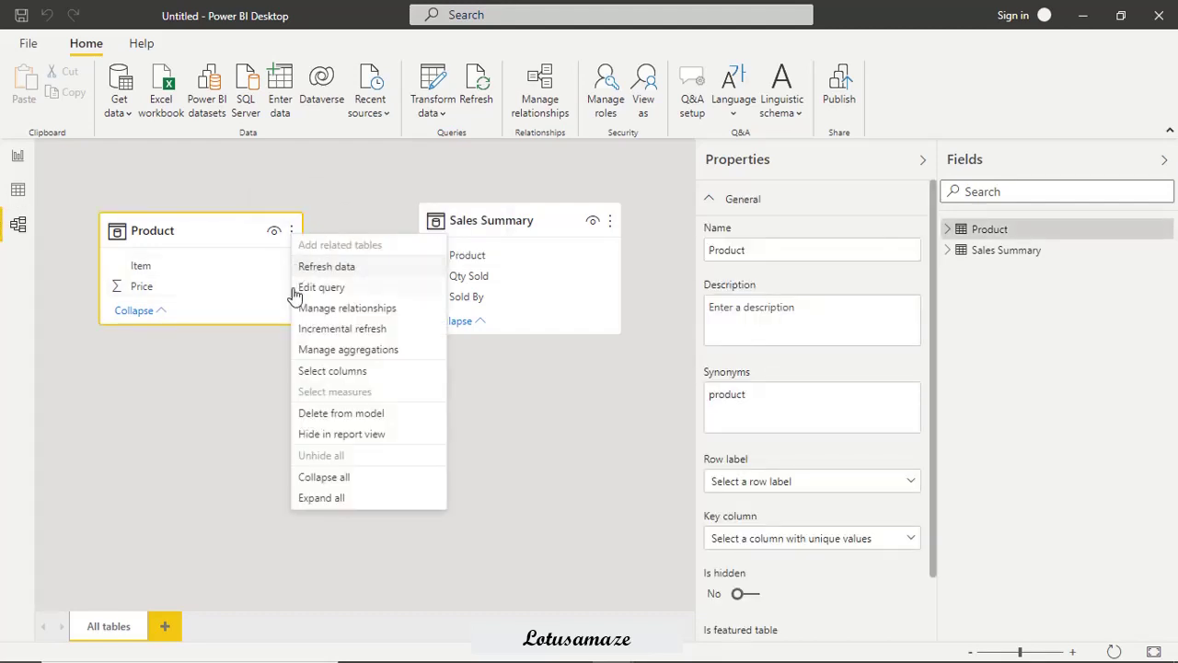
{"action": "left_click", "coordinate": [317, 310]}
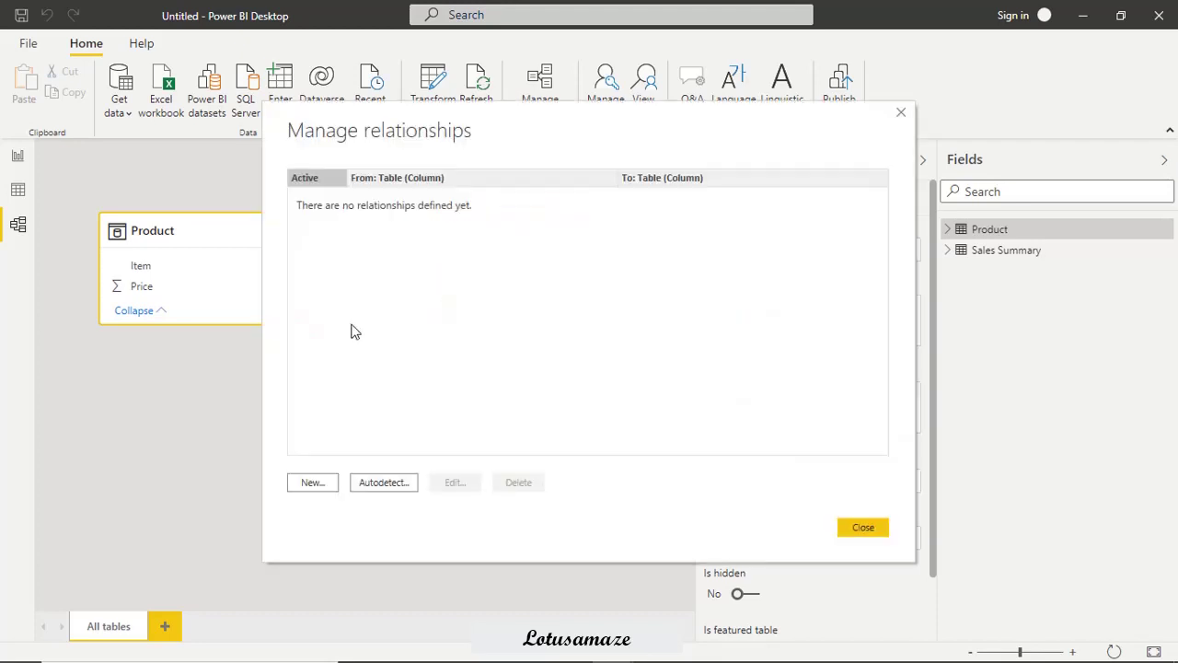
{"action": "left_click", "coordinate": [316, 485]}
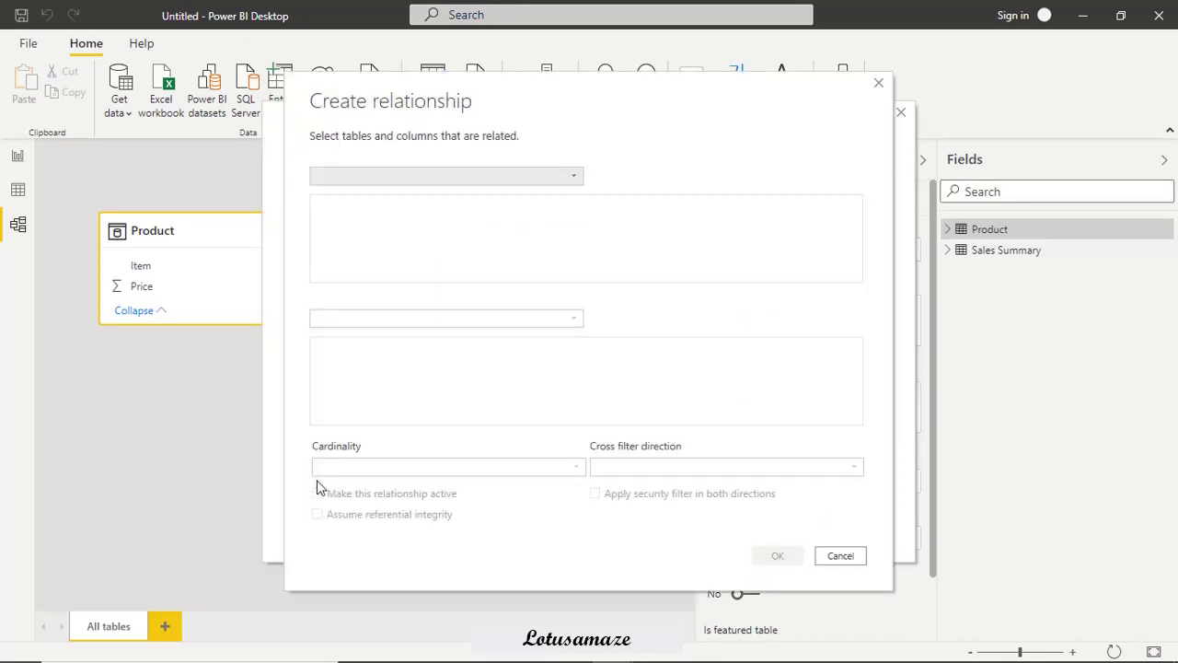
{"action": "left_click", "coordinate": [351, 177]}
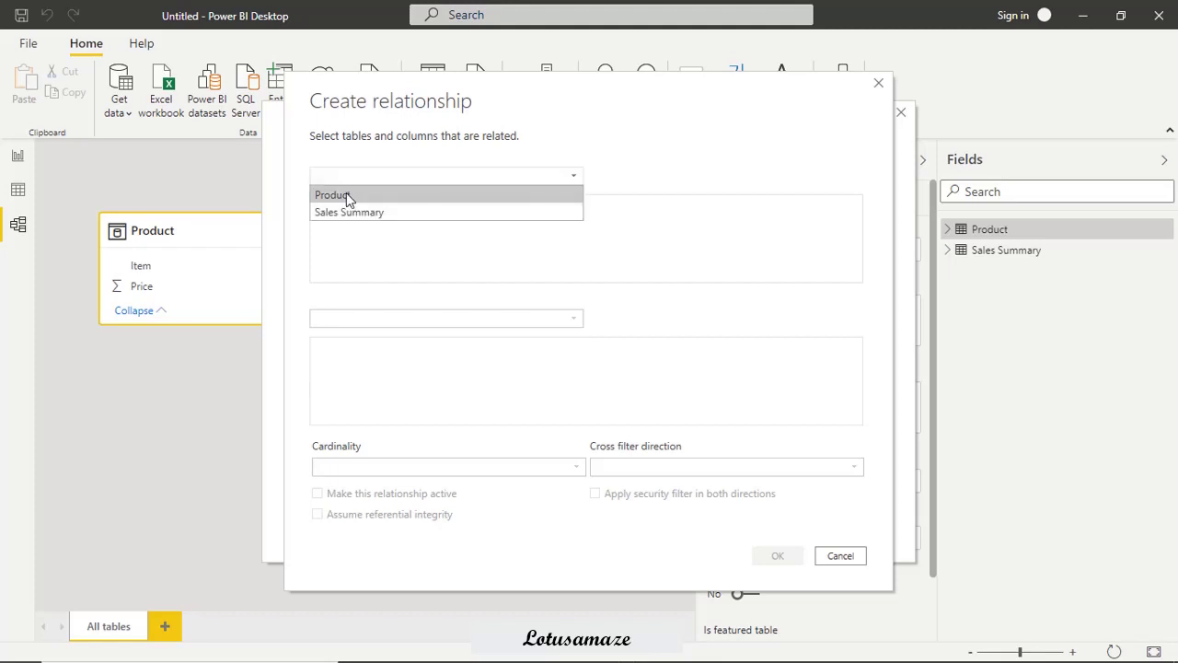
{"action": "left_click", "coordinate": [347, 196]}
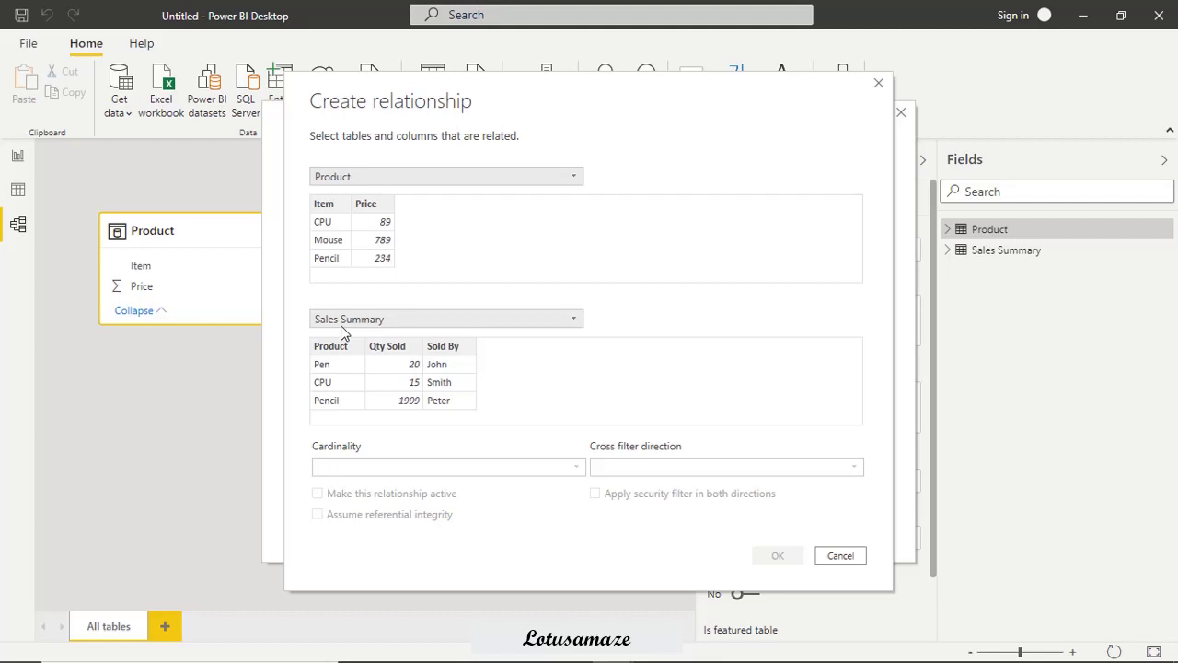
{"action": "left_click", "coordinate": [323, 210]}
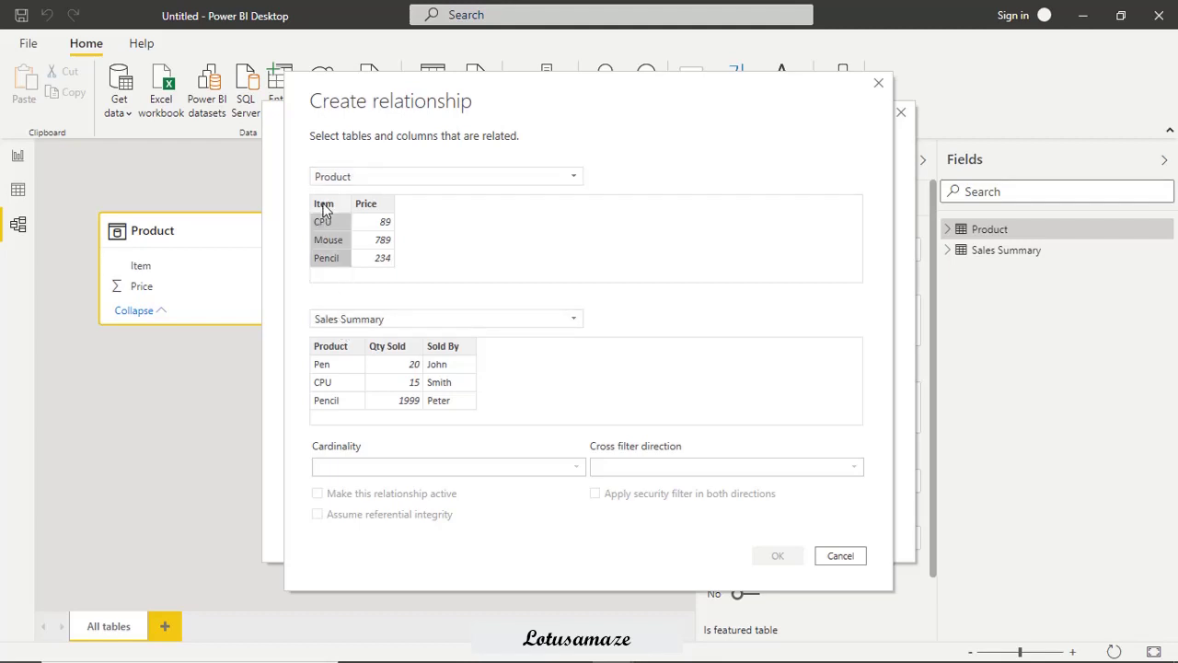
{"action": "left_click", "coordinate": [330, 349]}
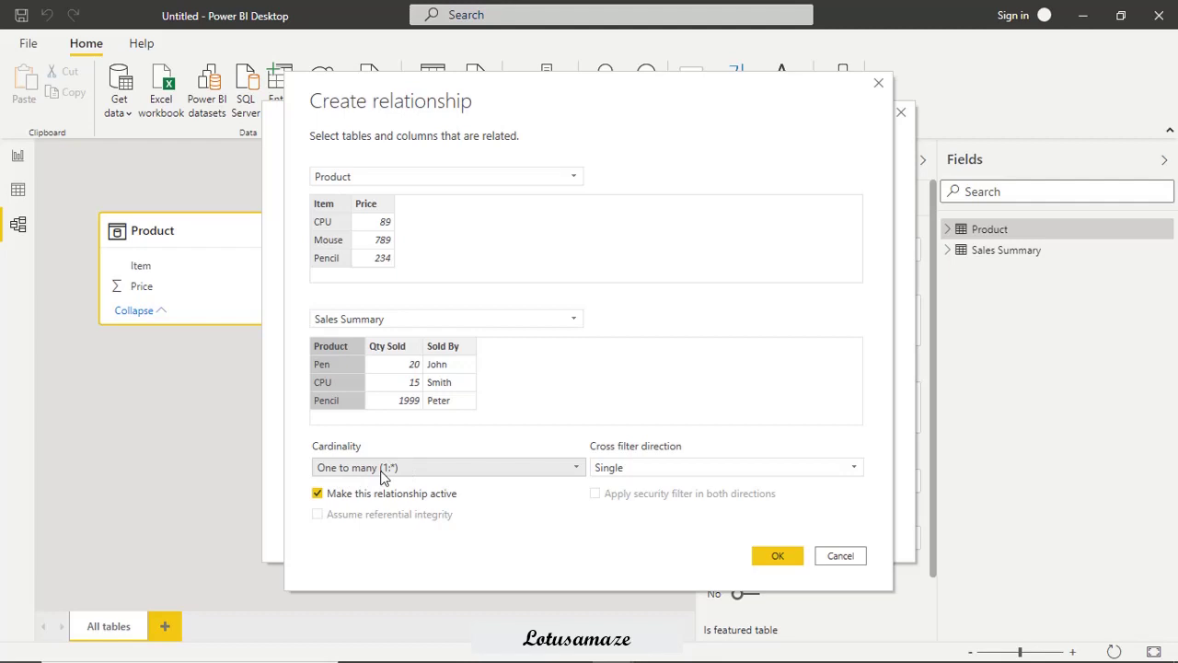
{"action": "left_click", "coordinate": [773, 560]}
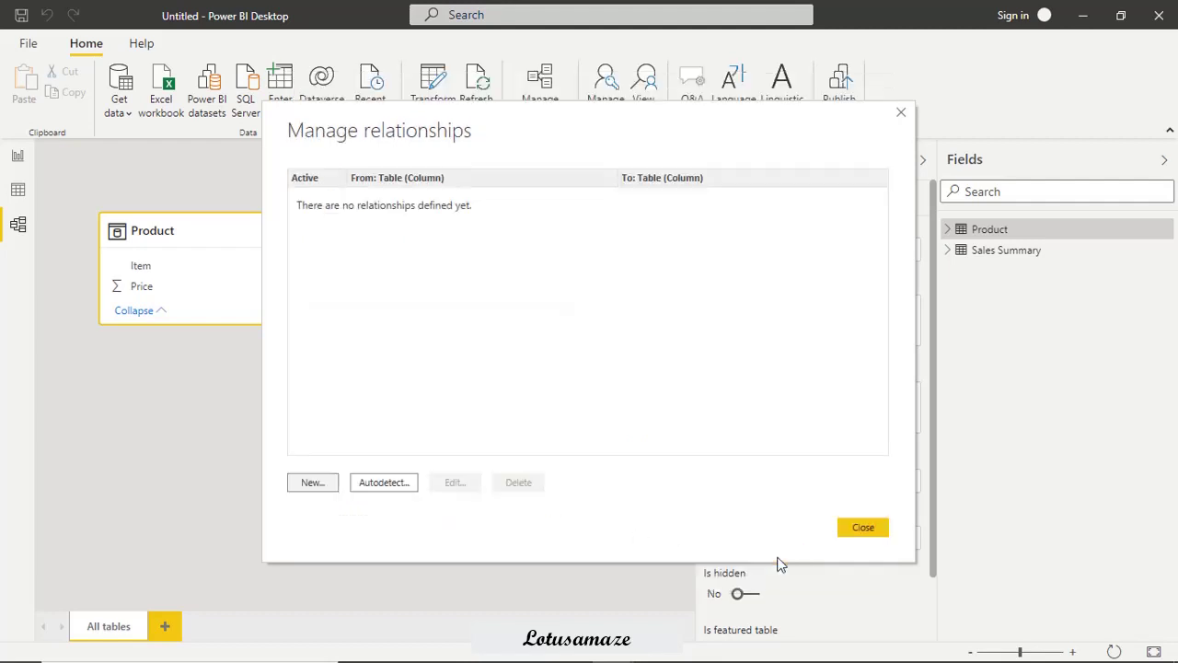
{"action": "left_click", "coordinate": [860, 529]}
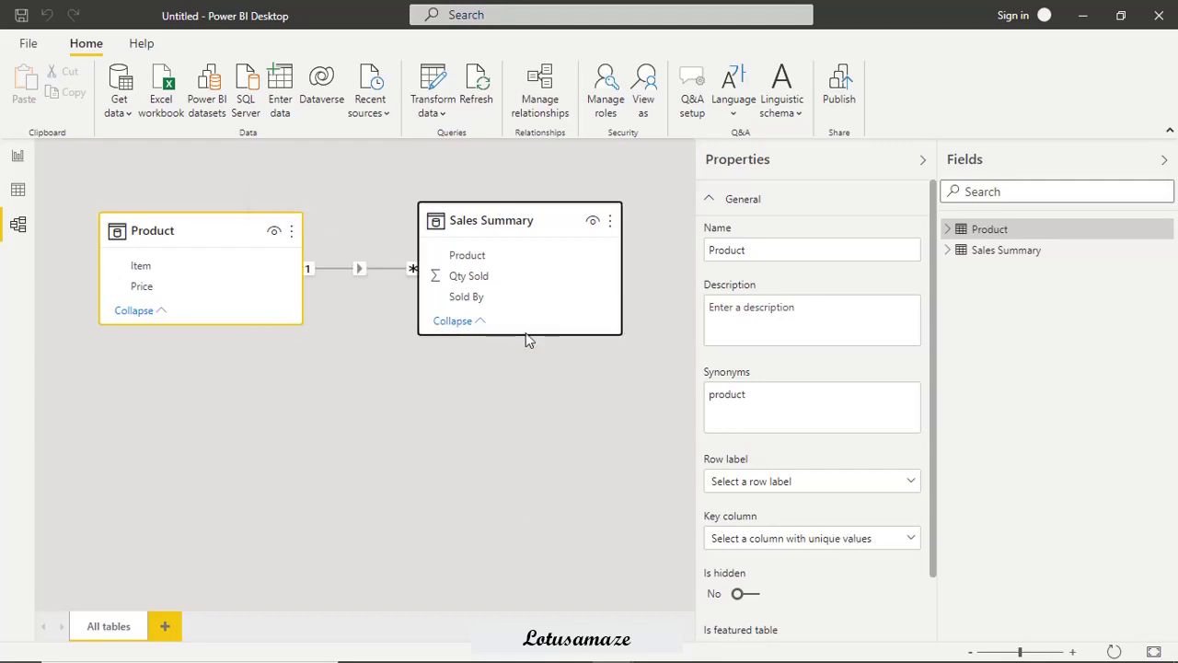
{"action": "left_click_drag", "start_coordinate": [559, 218], "coordinate": [558, 385]}
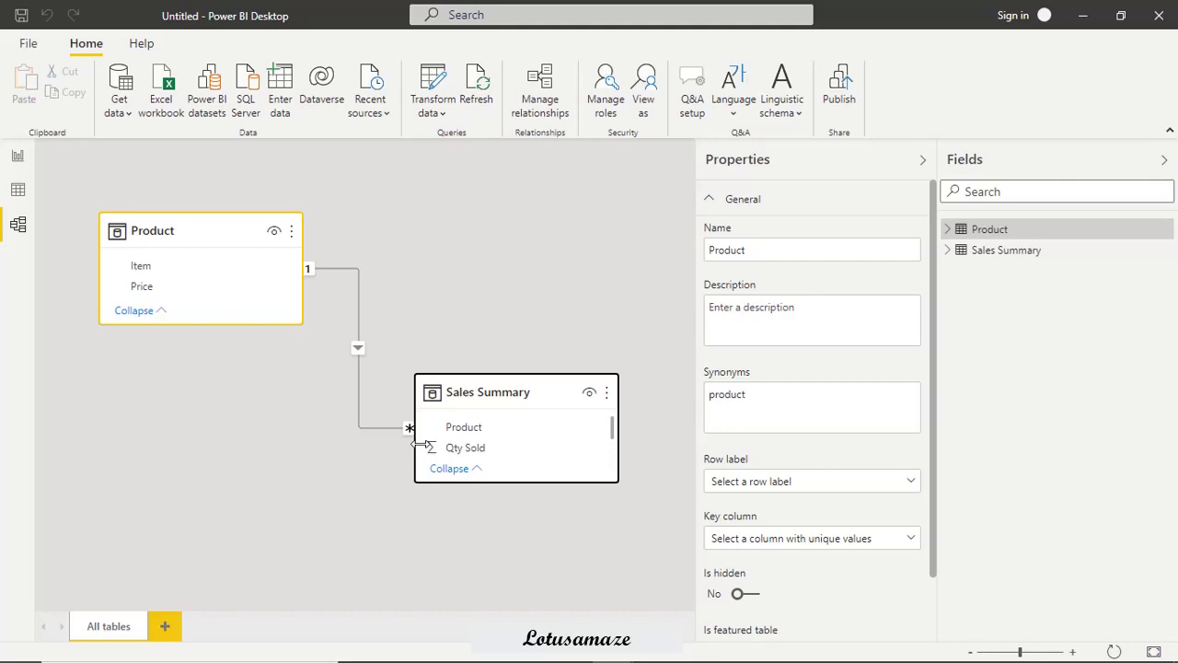
Delete the Product and Sales Summary tables from the data model.
{"action": "right_click", "coordinate": [1004, 238]}
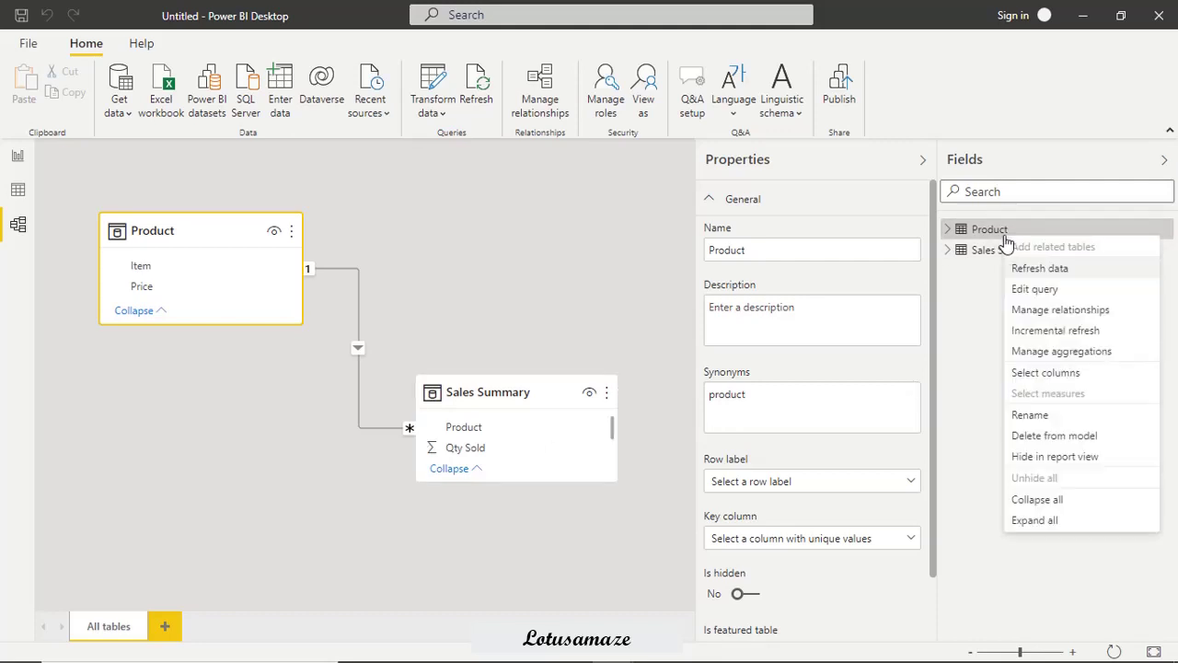
{"action": "left_click", "coordinate": [1041, 436]}
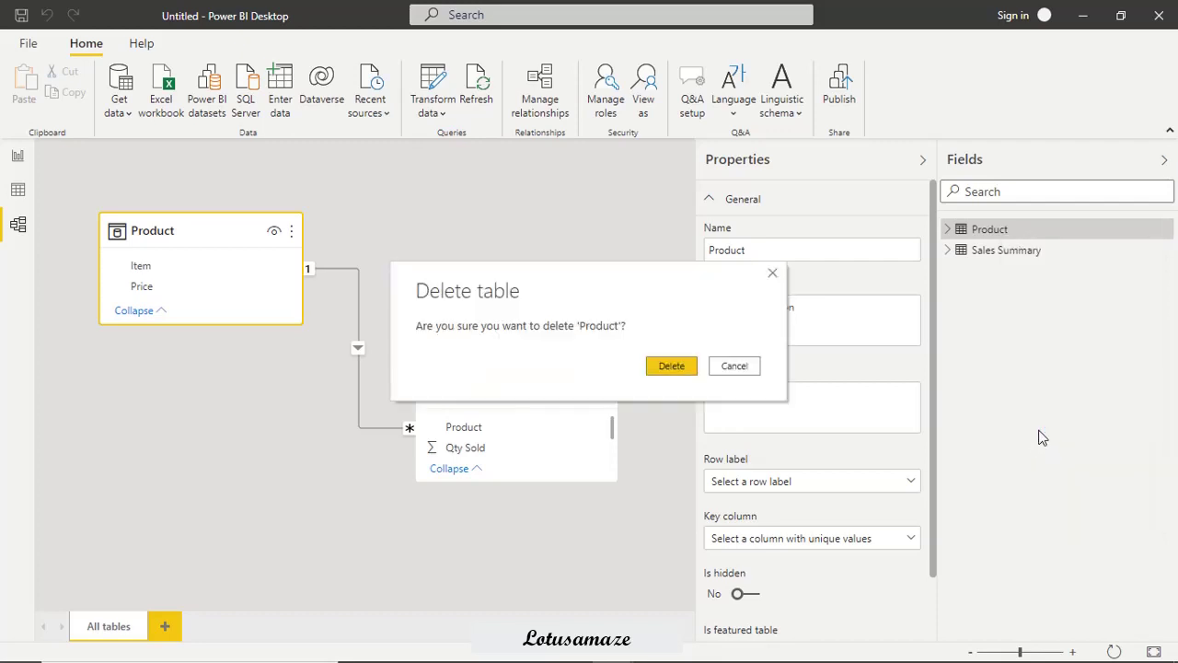
{"action": "left_click", "coordinate": [713, 366]}
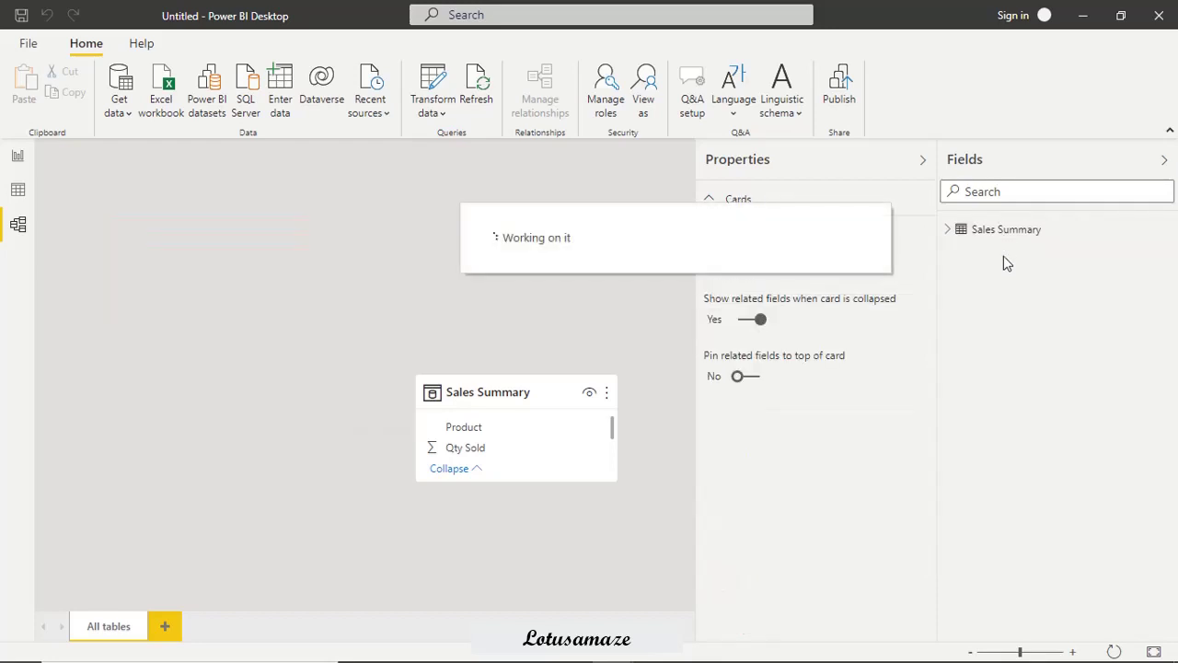
{"action": "right_click", "coordinate": [1014, 237]}
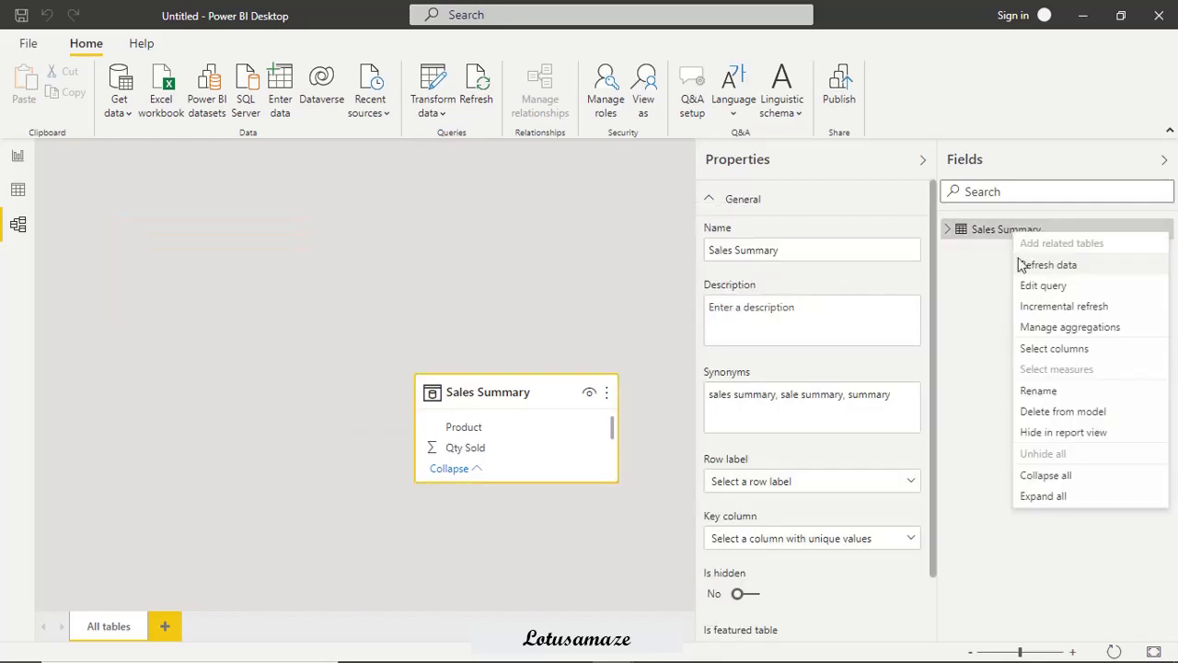
{"action": "left_click", "coordinate": [1058, 418]}
{"action": "left_click", "coordinate": [689, 362]}
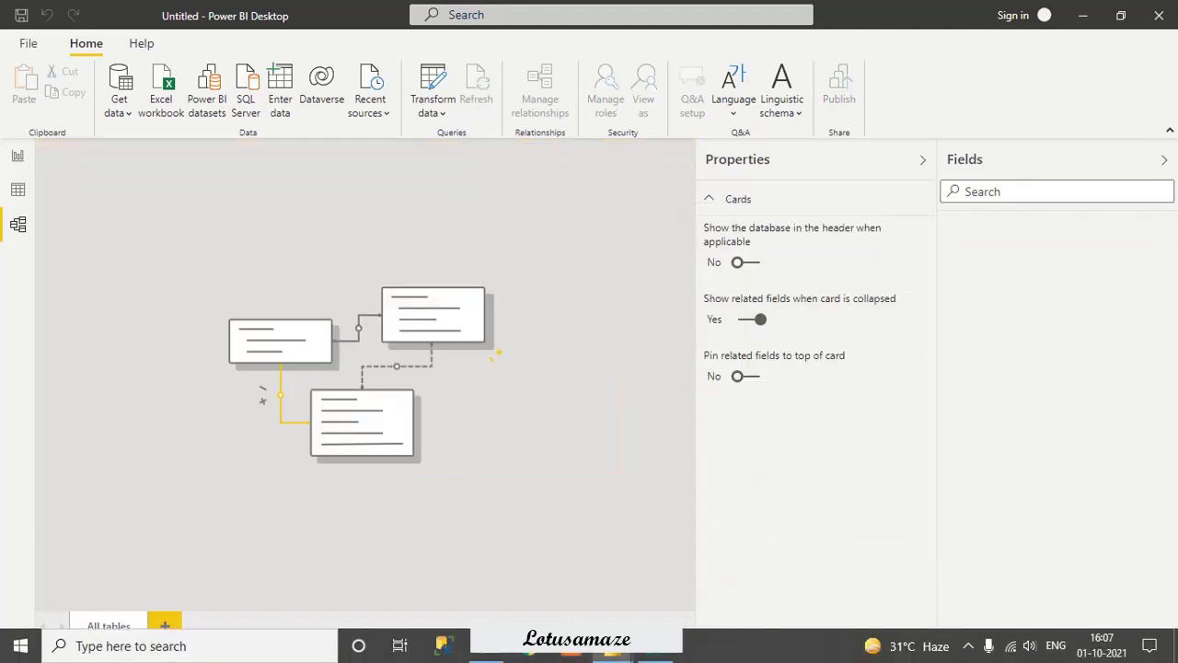
Switch to the Excel workbook and change the header in cell A1 of the Product sheet to "Product".
{"action": "left_click", "coordinate": [655, 646]}
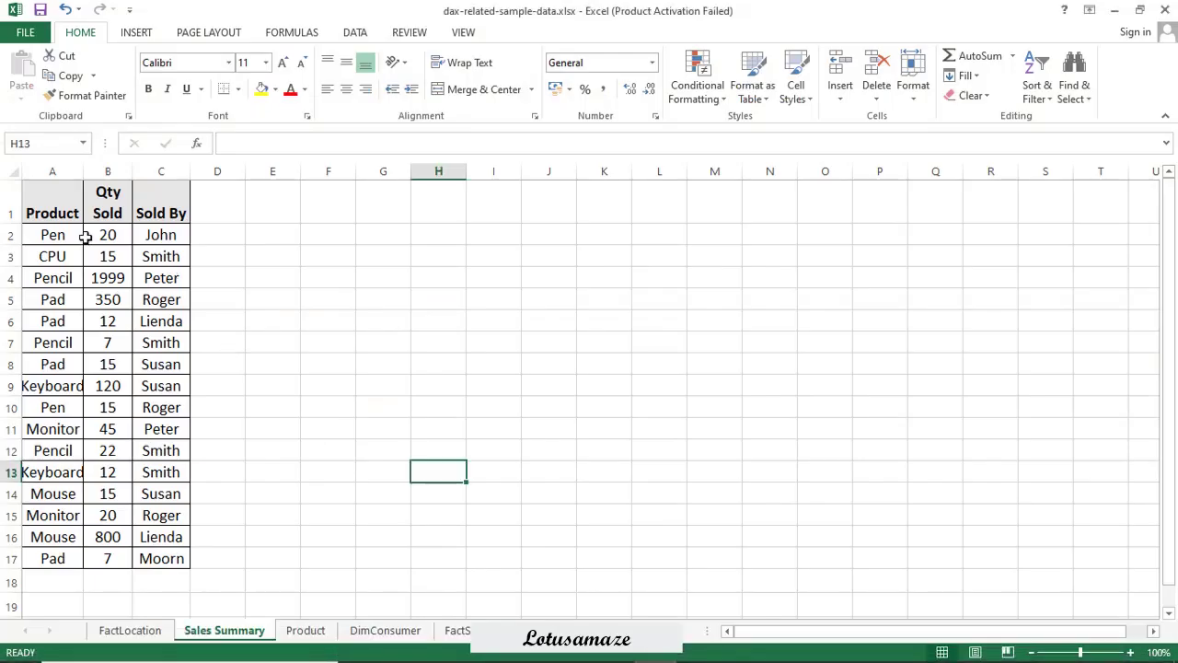
{"action": "left_click", "coordinate": [307, 631]}
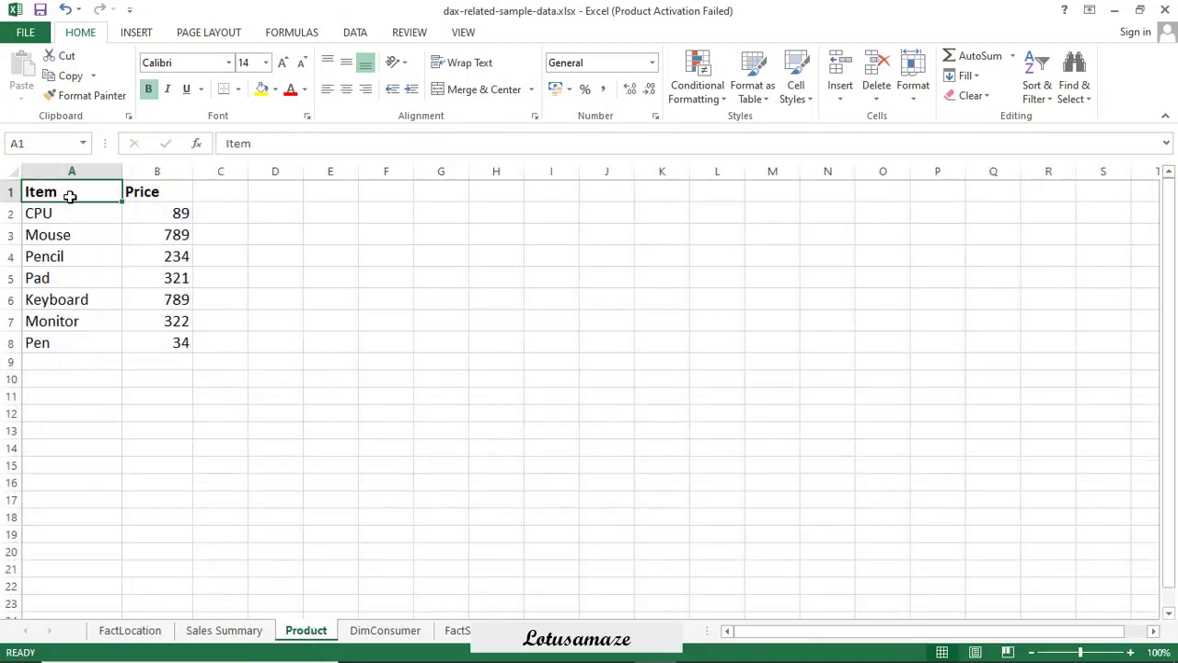
{"action": "type", "text": "Product"}
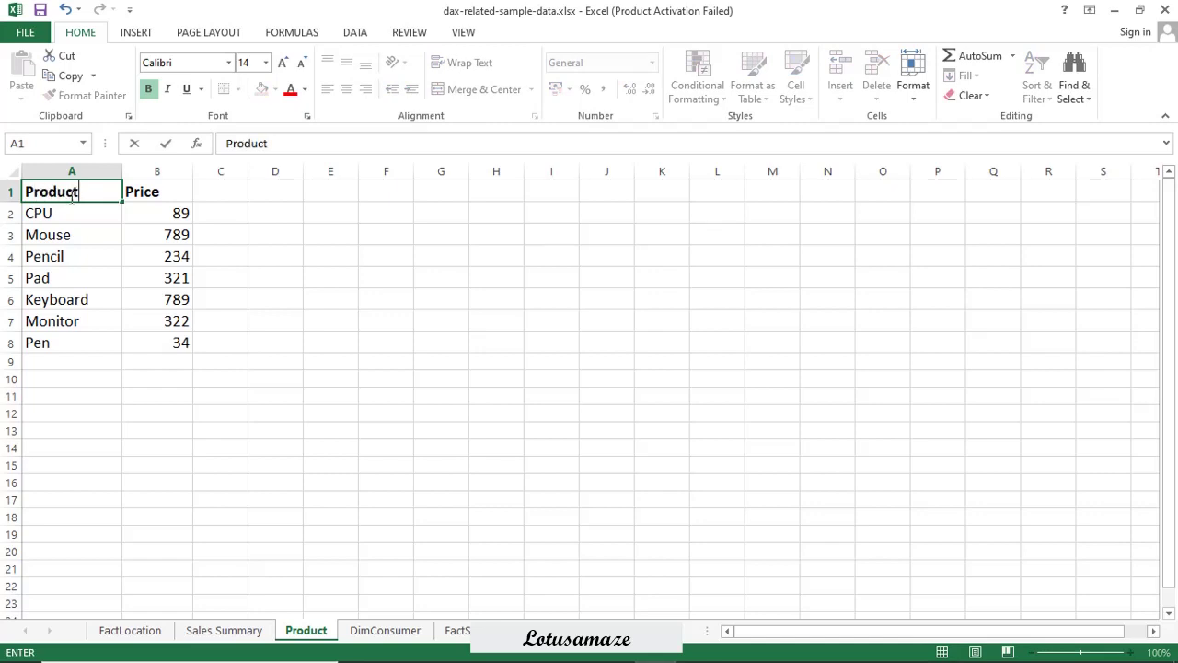
{"action": "key", "text": "Return"}
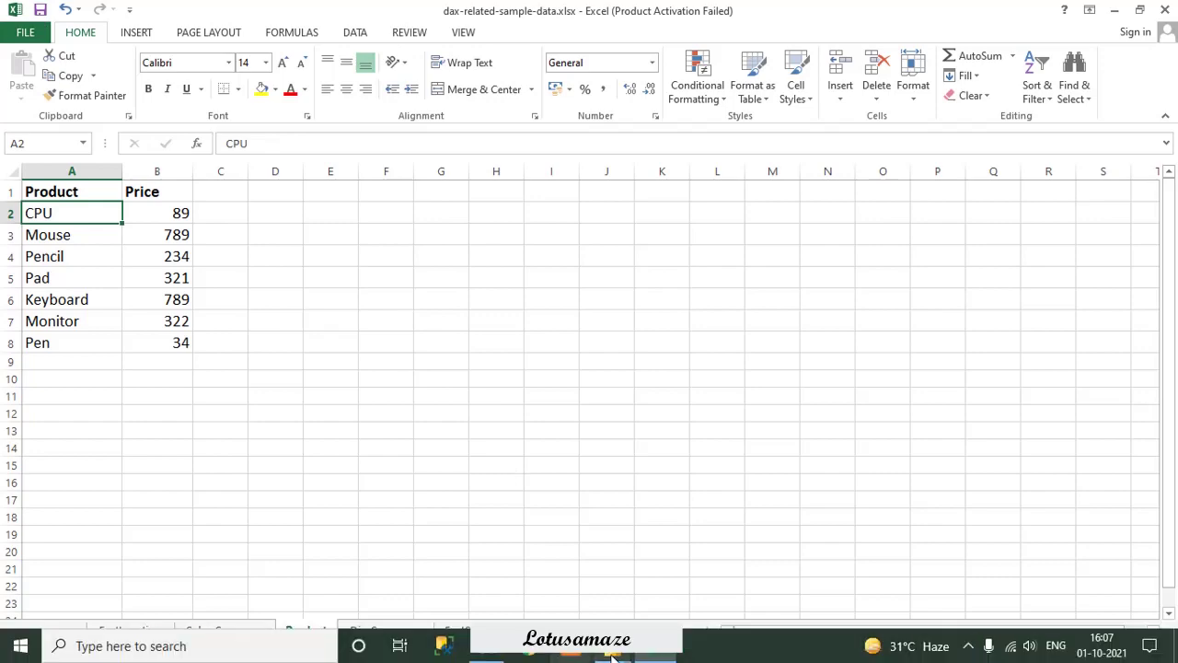
Switch to Power BI Desktop, load Product and Sales Summary from dax-related-sample-data.xlsx, and open the model diagram.
{"action": "mouse_move", "coordinate": [612, 656]}
{"action": "left_click", "coordinate": [681, 591]}
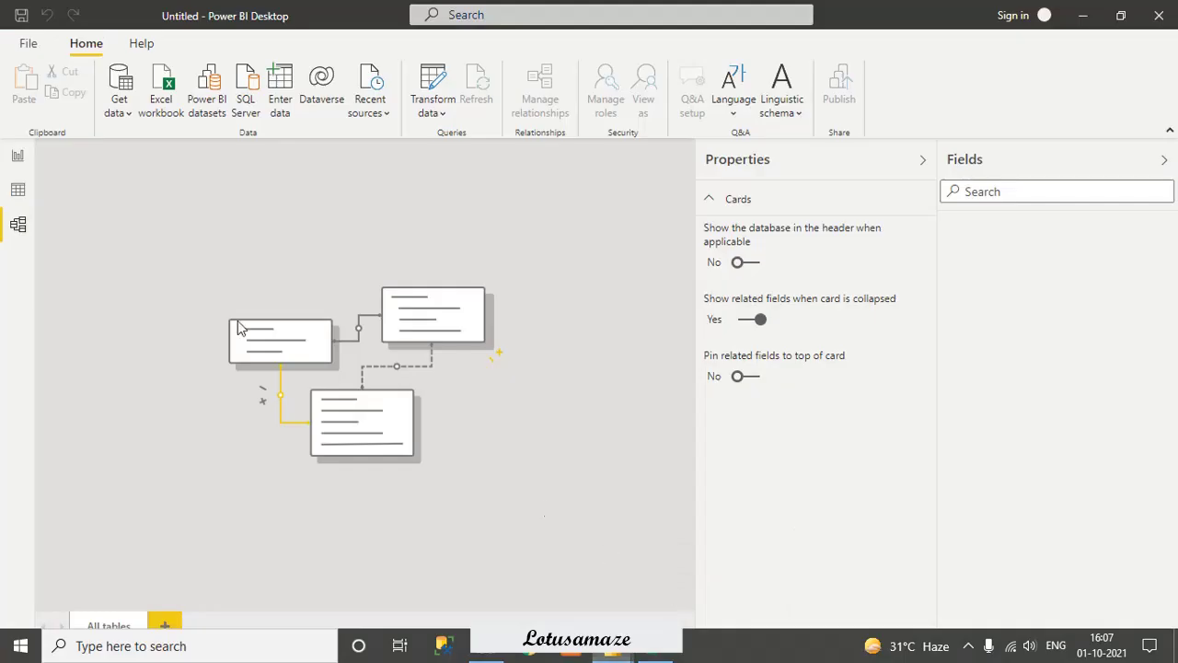
{"action": "left_click", "coordinate": [17, 158]}
{"action": "left_click", "coordinate": [202, 96]}
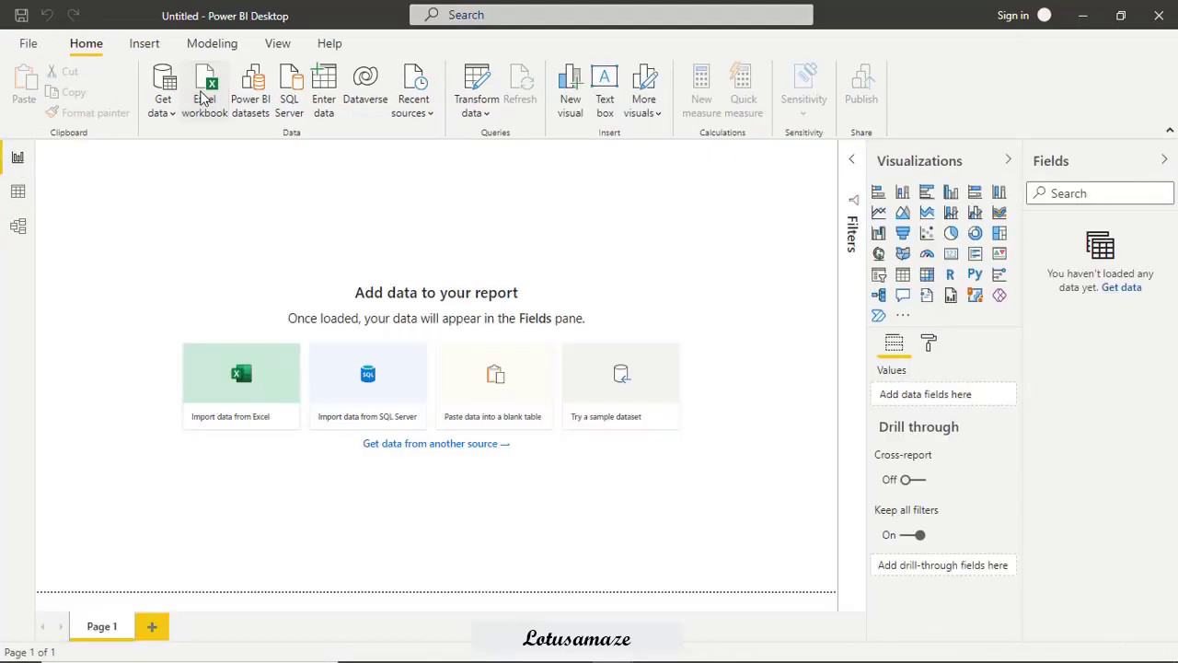
{"action": "double_click", "coordinate": [258, 129]}
{"action": "left_click", "coordinate": [262, 238]}
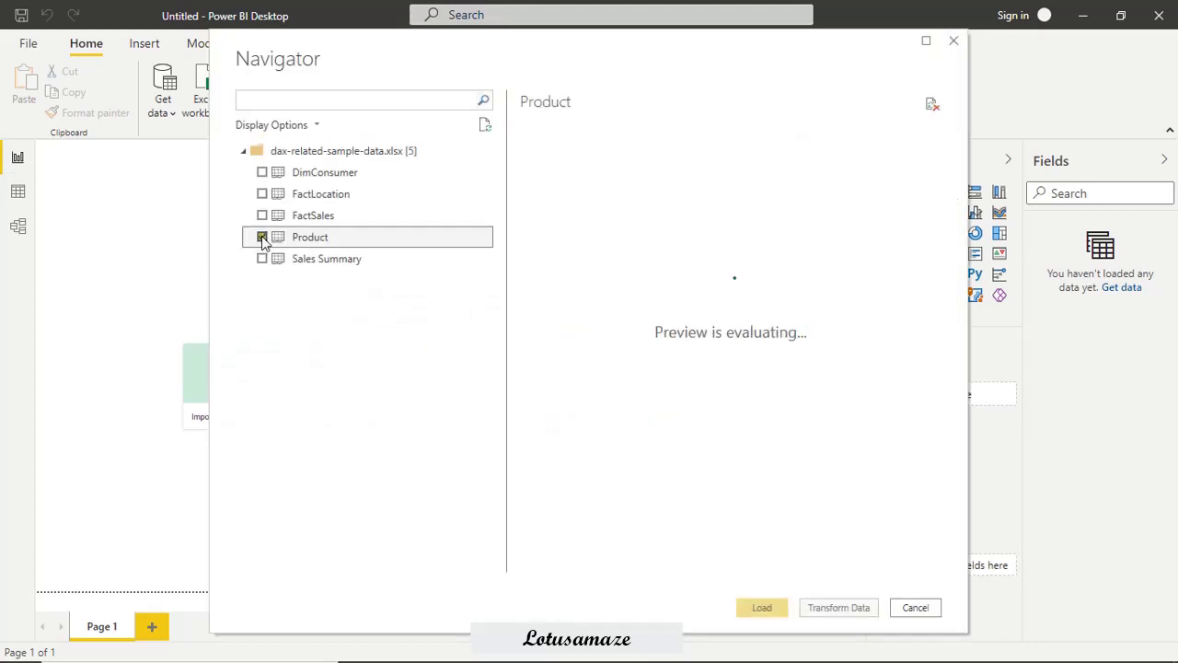
{"action": "left_click", "coordinate": [263, 259]}
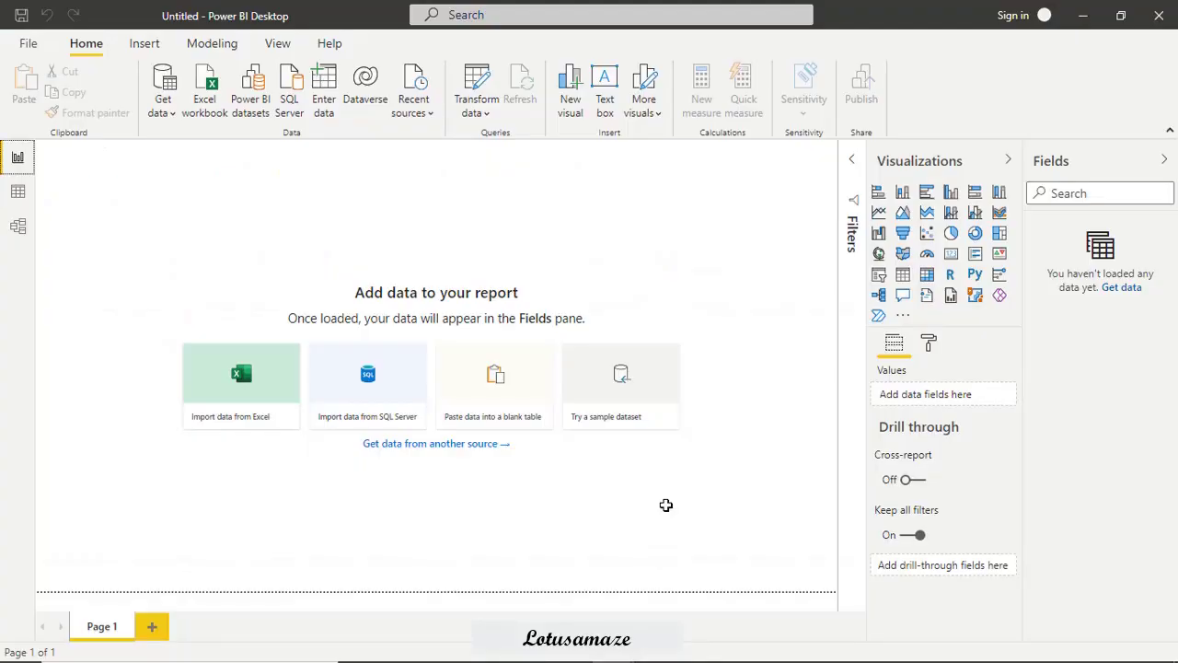
{"action": "left_click", "coordinate": [18, 230]}
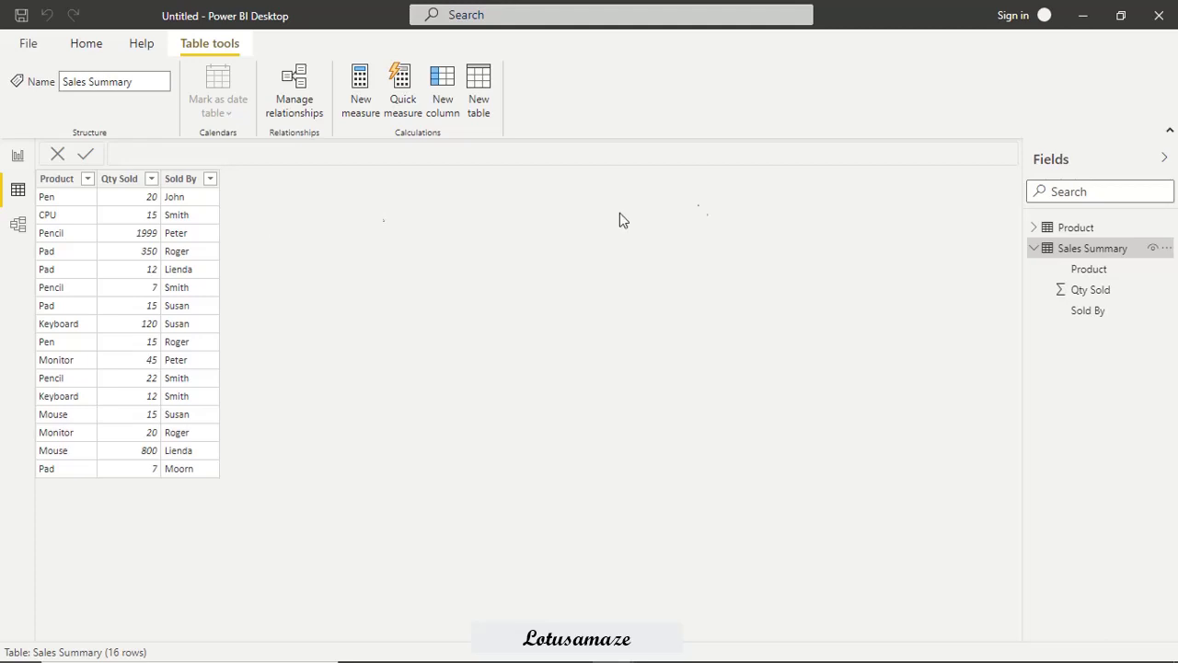
Add a calculated column to the Sales Summary table with the formula Price = RELATED('Product'[Price]).
{"action": "right_click", "coordinate": [1089, 251]}
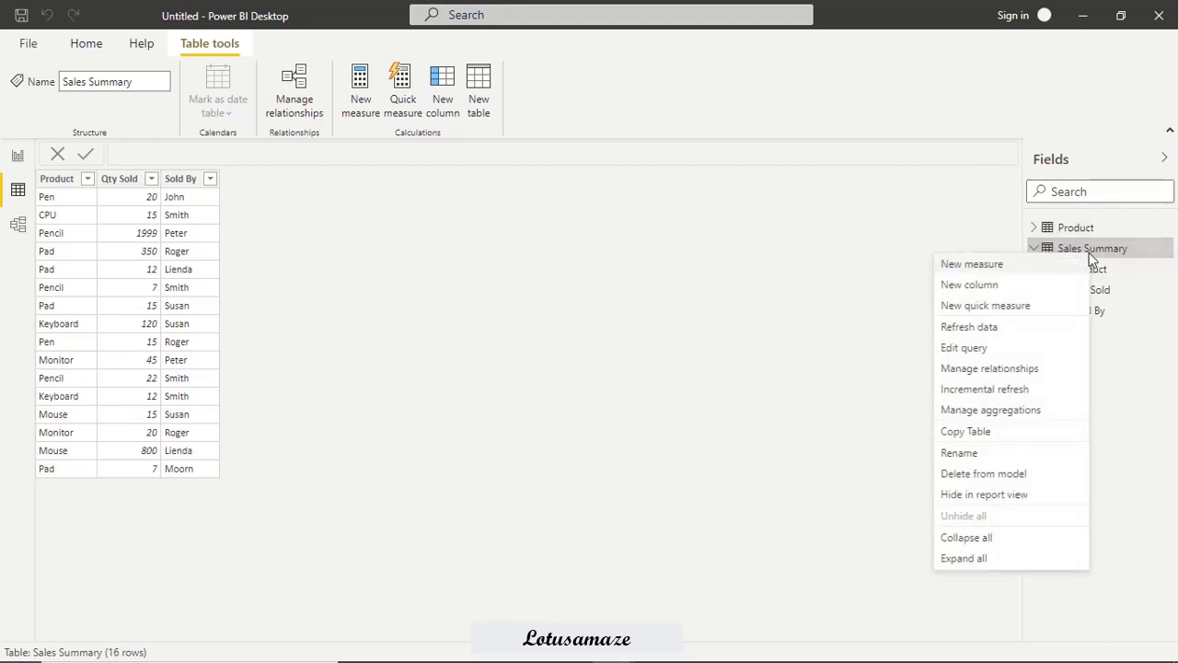
{"action": "left_click", "coordinate": [990, 291]}
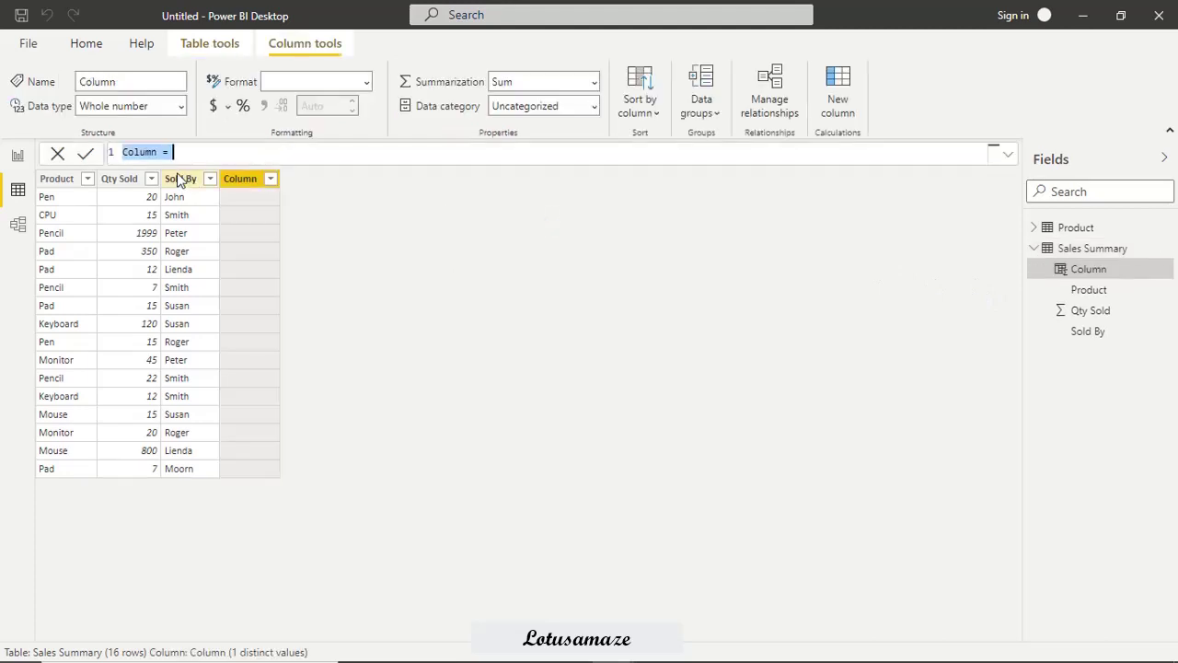
{"action": "double_click", "coordinate": [144, 153]}
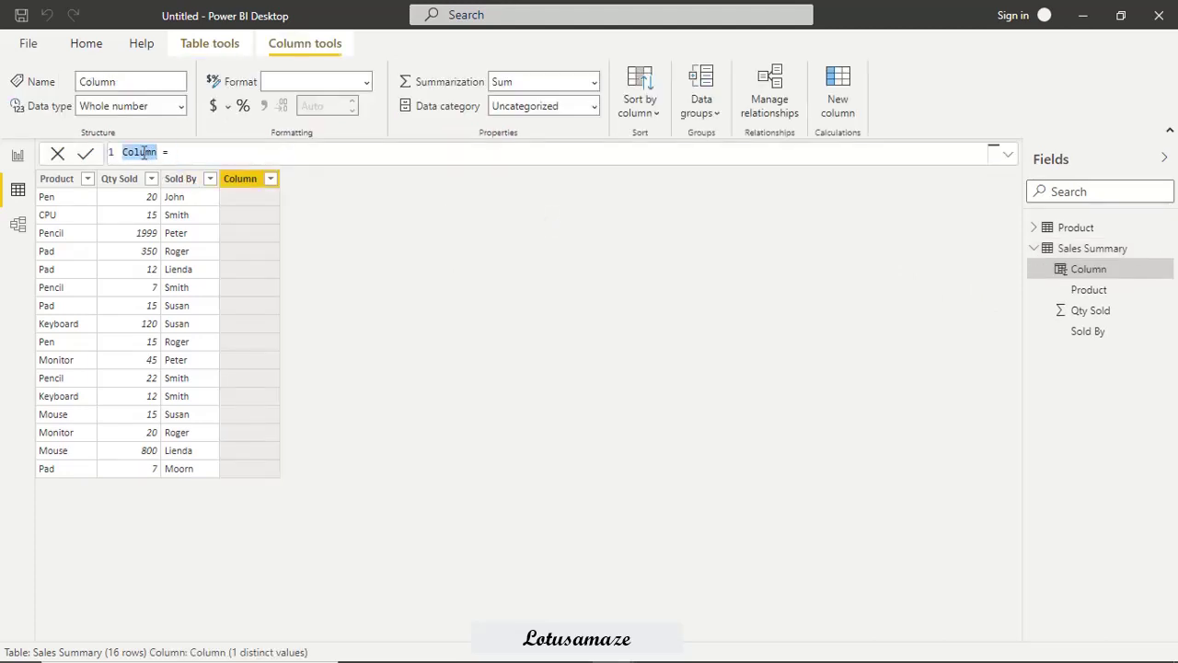
{"action": "type", "text": "Price = RELA"}
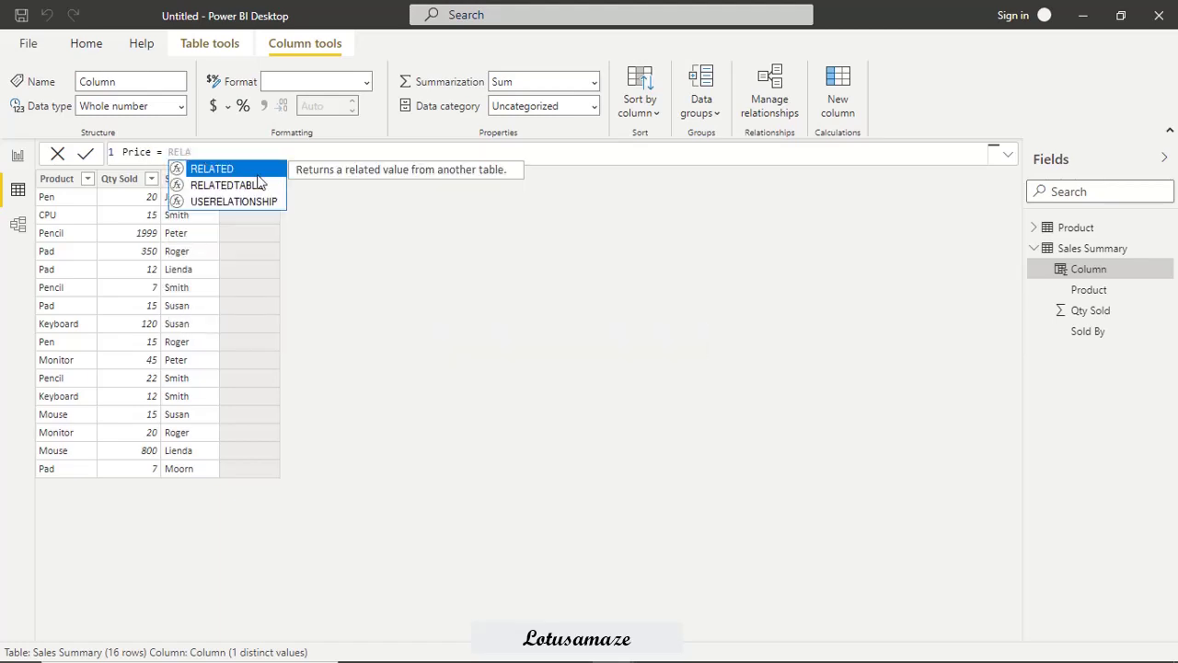
{"action": "key", "text": "Tab"}
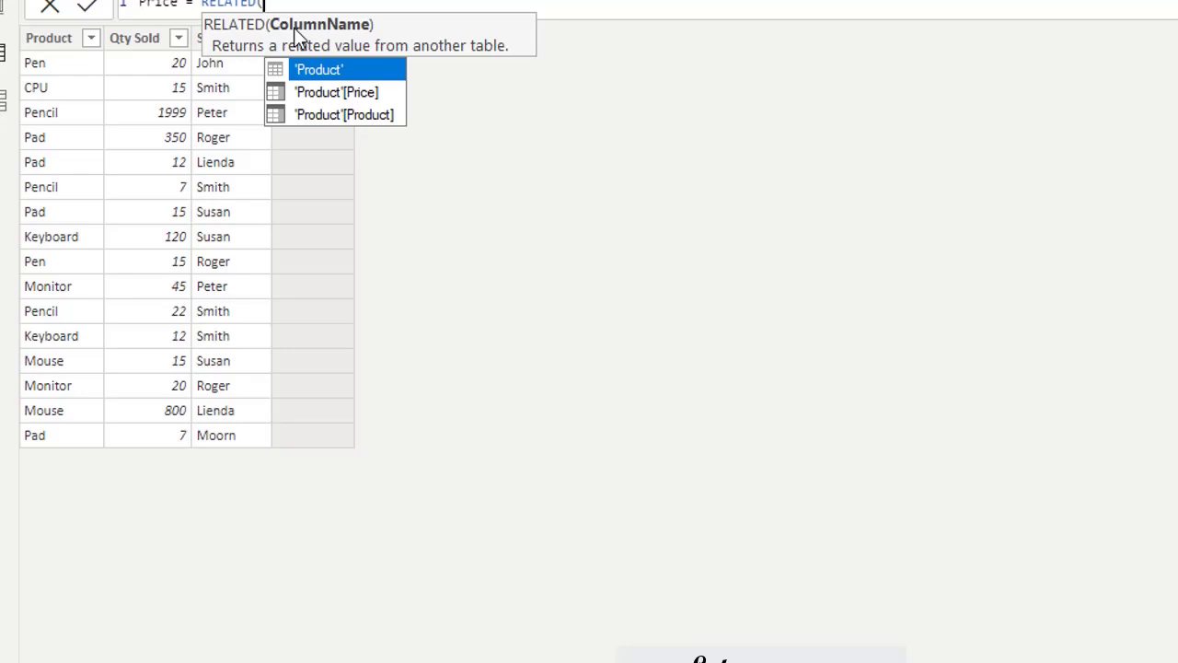
{"action": "left_click", "coordinate": [320, 96]}
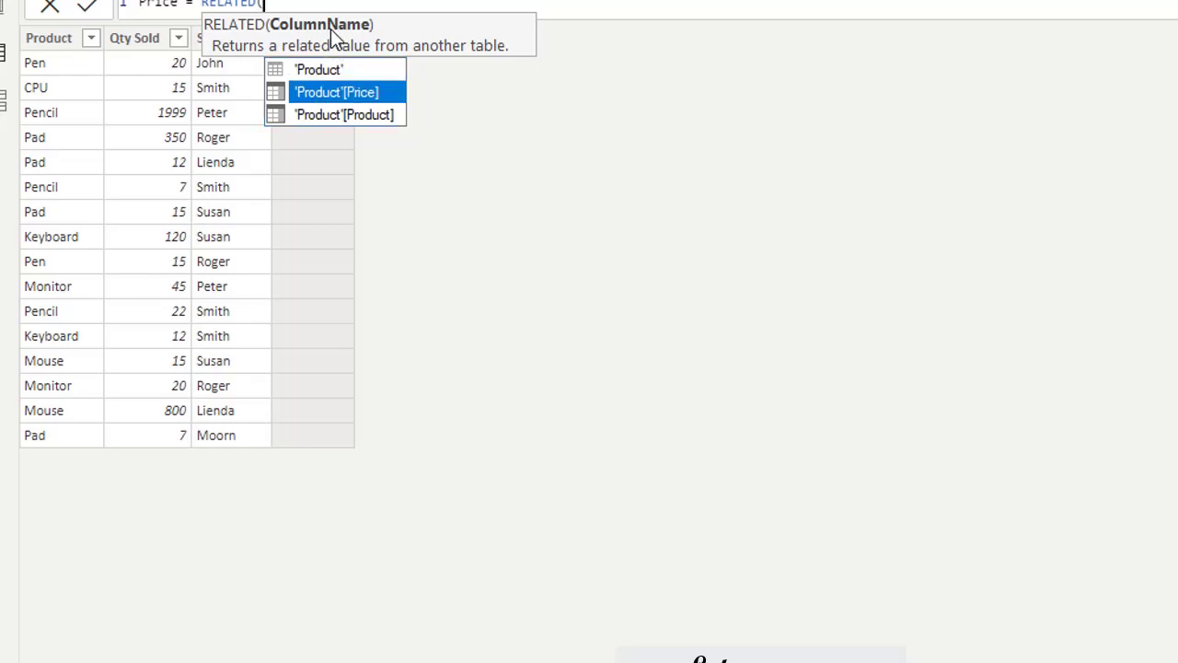
{"action": "double_click", "coordinate": [334, 94]}
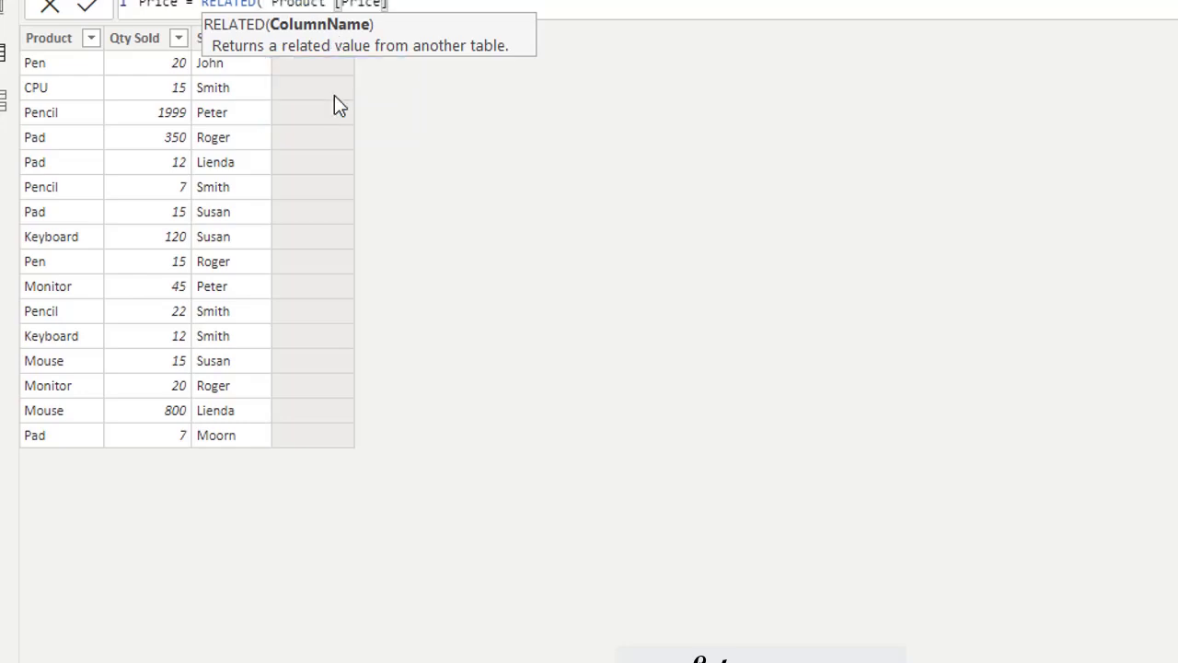
{"action": "type", "text": ")"}
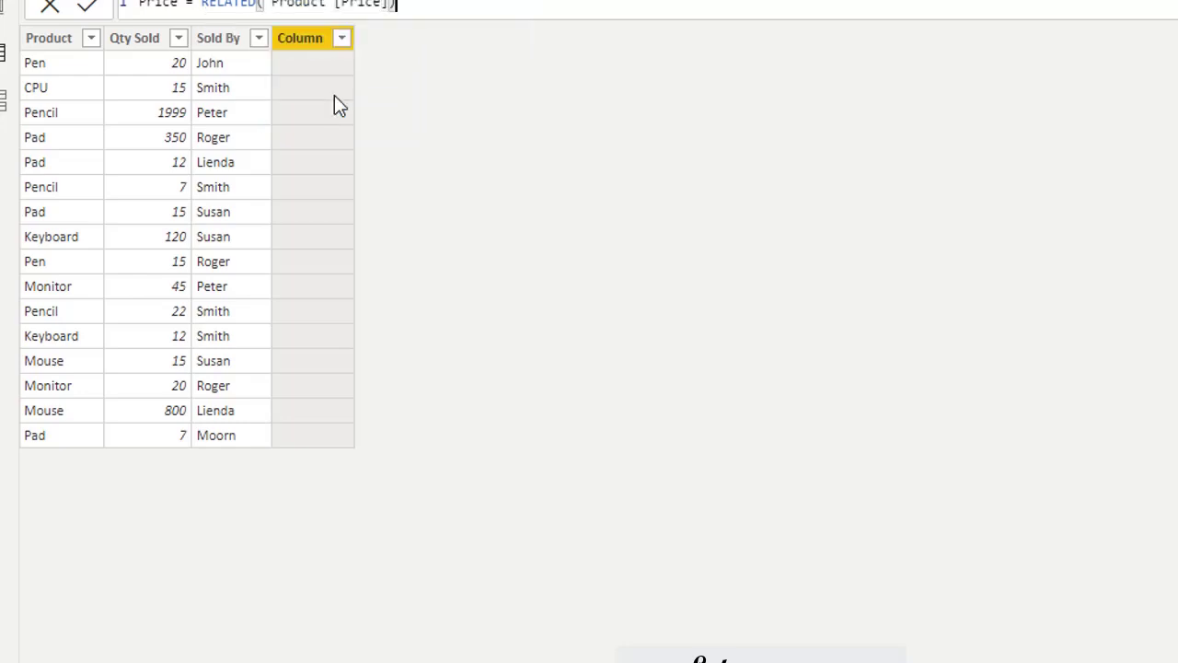
{"action": "left_click", "coordinate": [89, 16]}
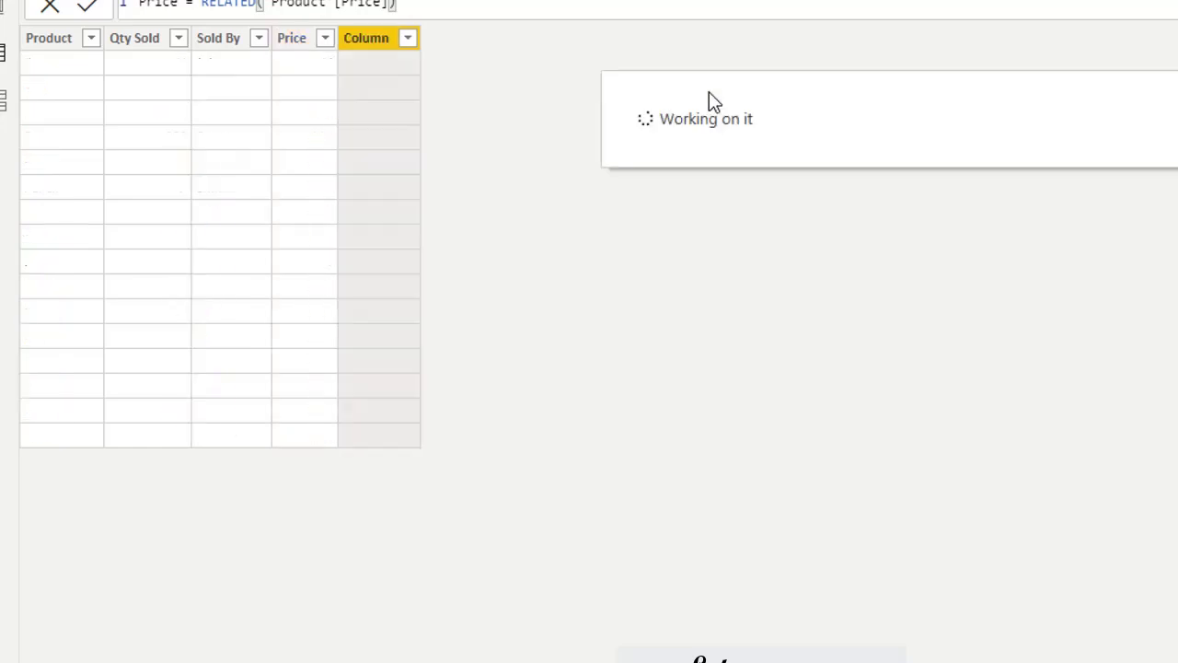
Define another new Sales Summary column as TotalSales = 'Sales Summary'[Qty Sold] * RELATED('Product'[Price]).
{"action": "left_click", "coordinate": [160, 4]}
{"action": "double_click", "coordinate": [161, 5]}
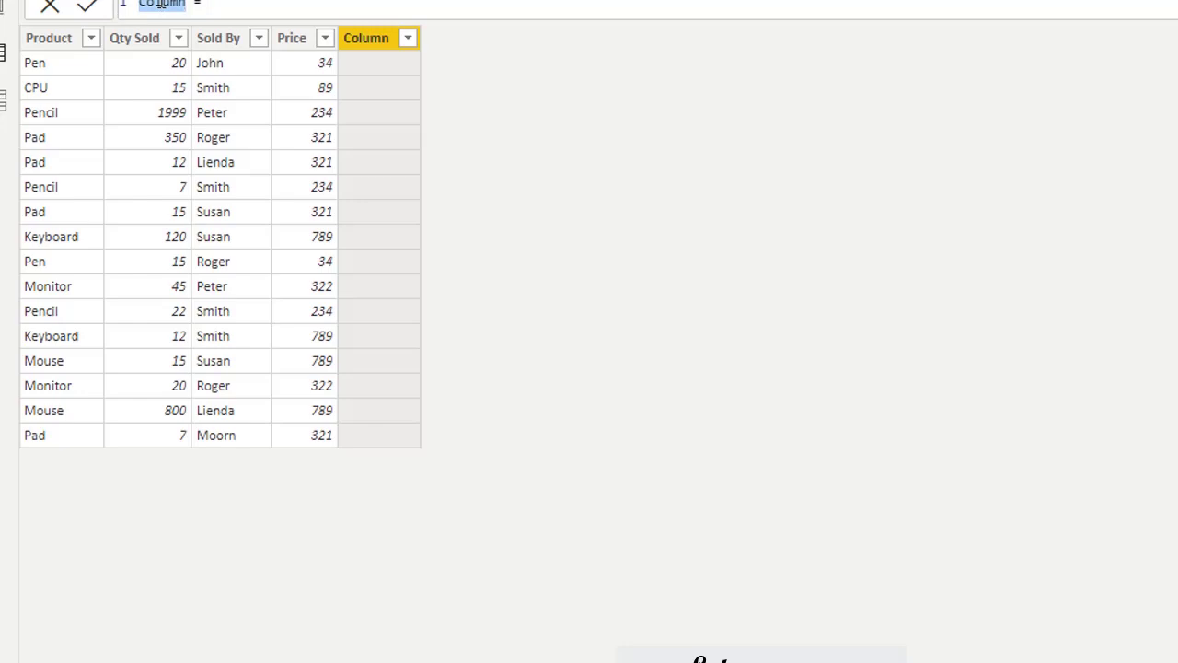
{"action": "type", "text": "TotalSales"}
{"action": "left_click", "coordinate": [264, 5]}
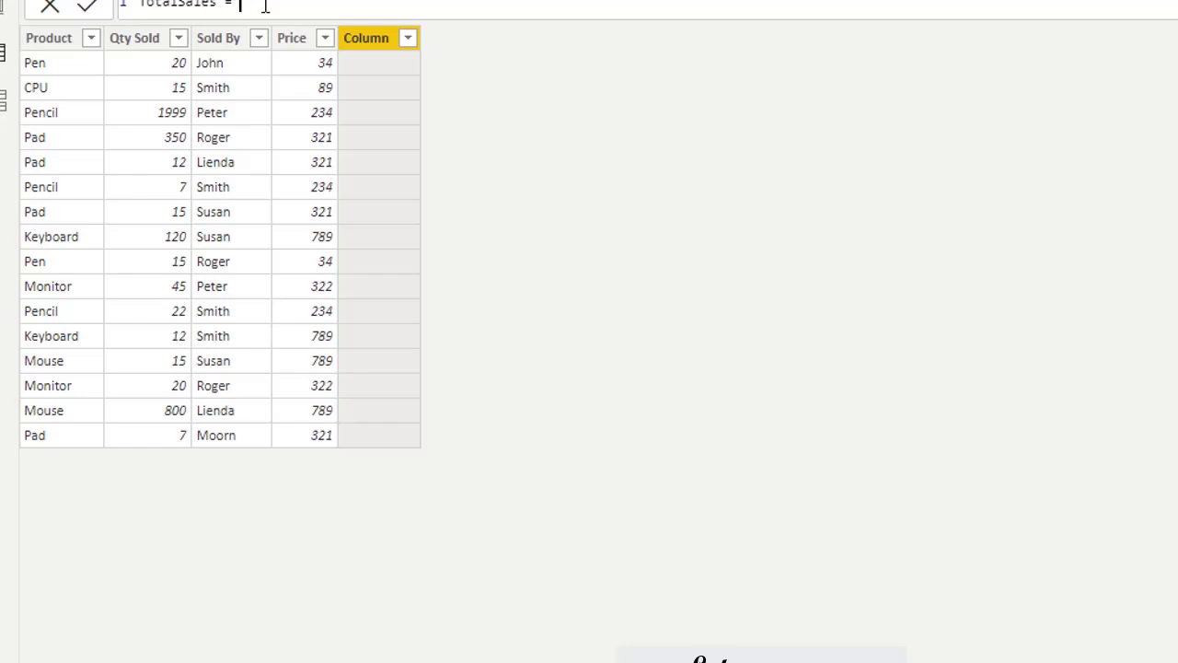
{"action": "type", "text": "S"}
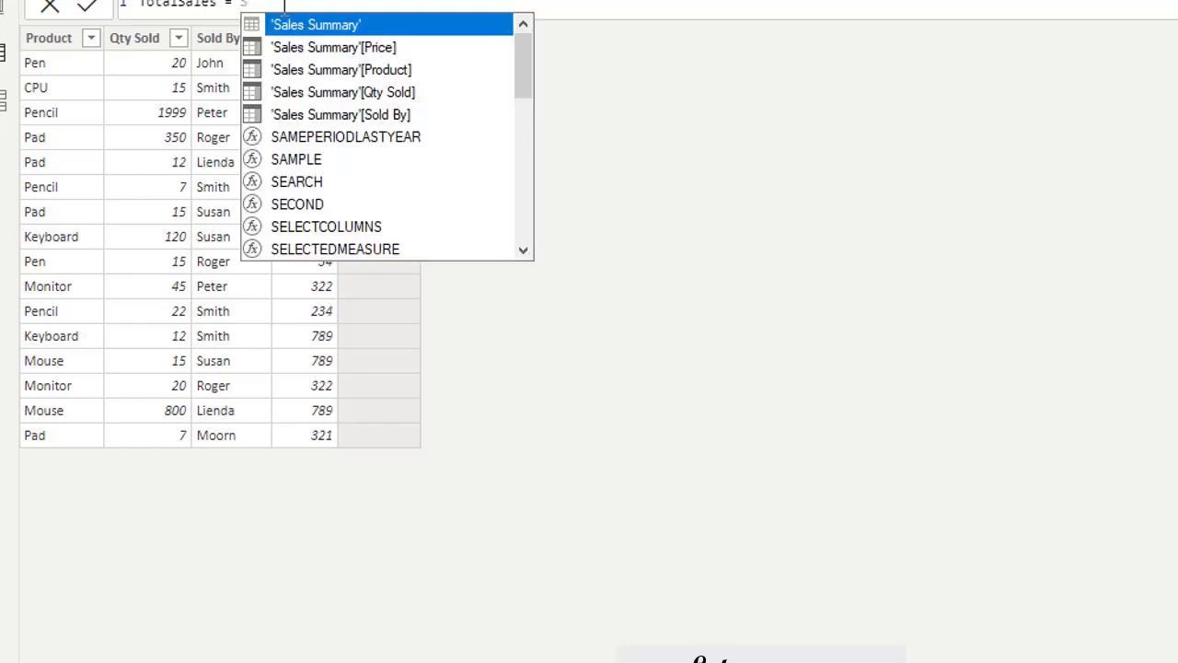
{"action": "left_click", "coordinate": [351, 93]}
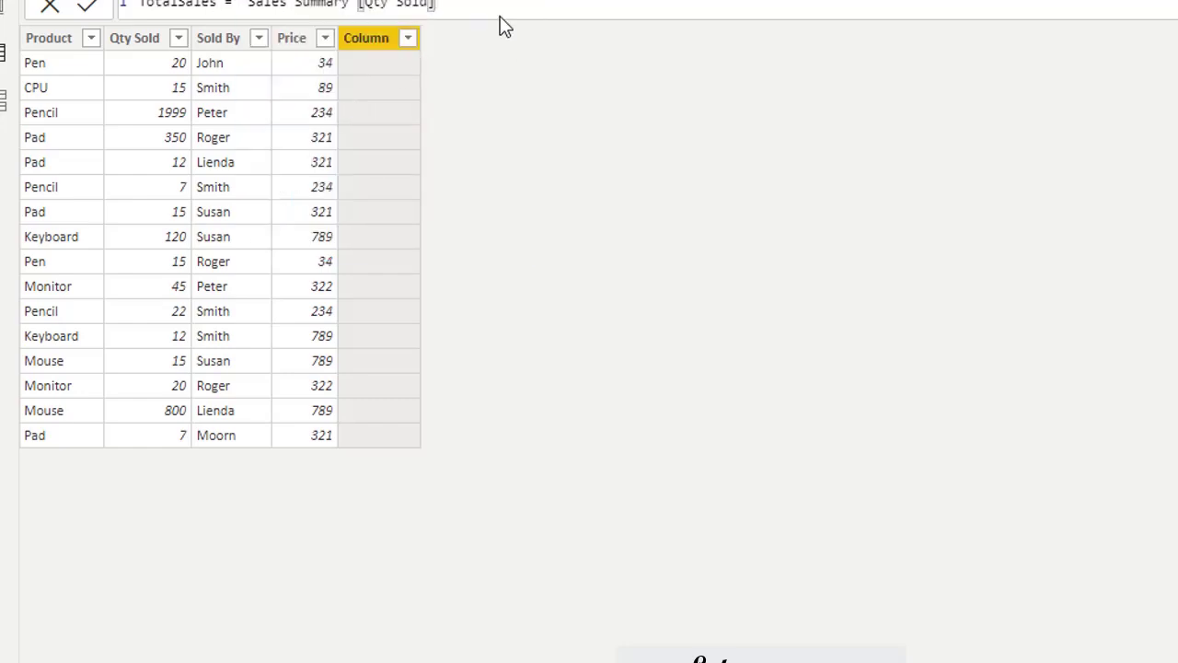
{"action": "type", "text": "* RELA"}
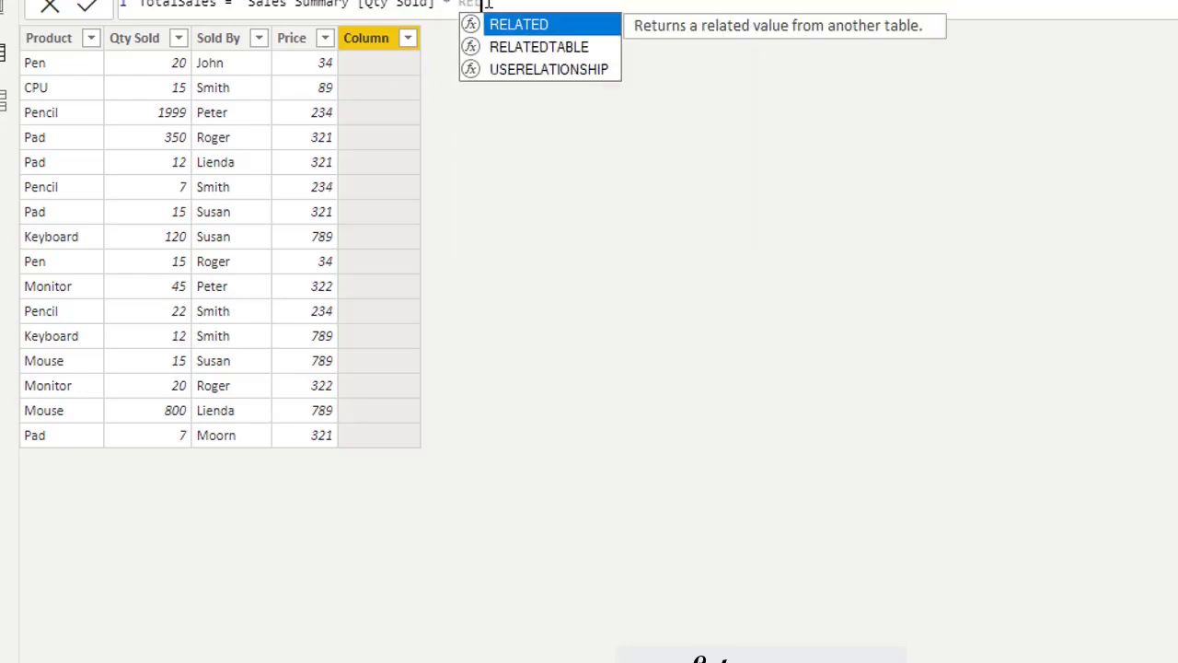
{"action": "left_click", "coordinate": [534, 25]}
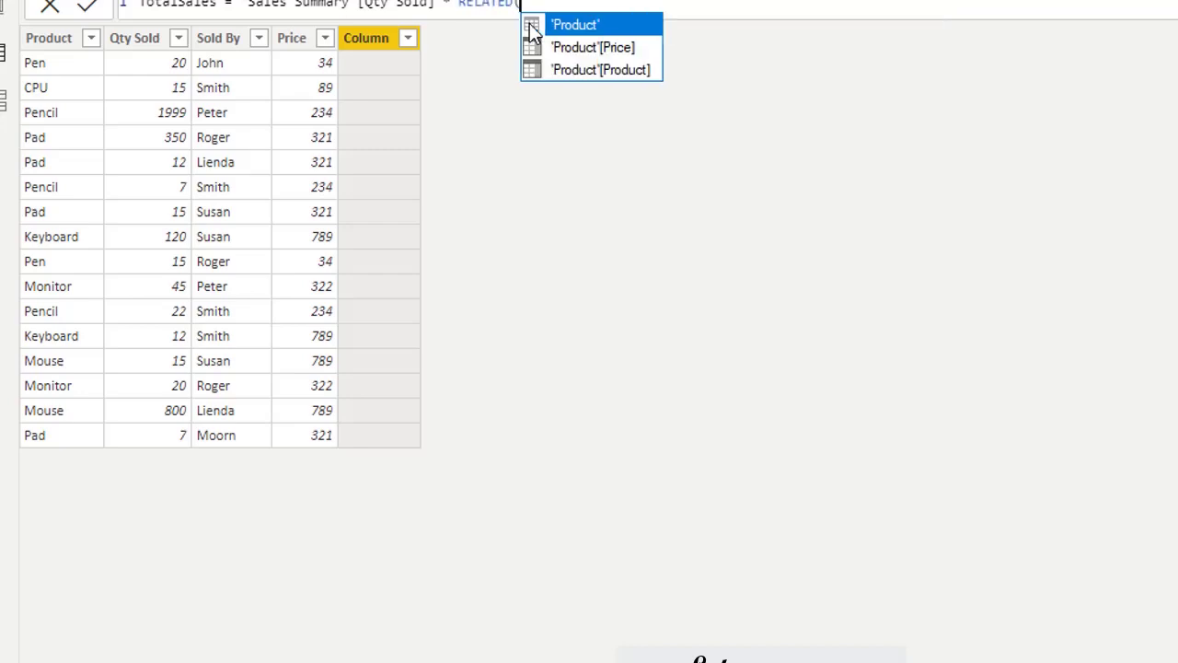
{"action": "left_click", "coordinate": [594, 50]}
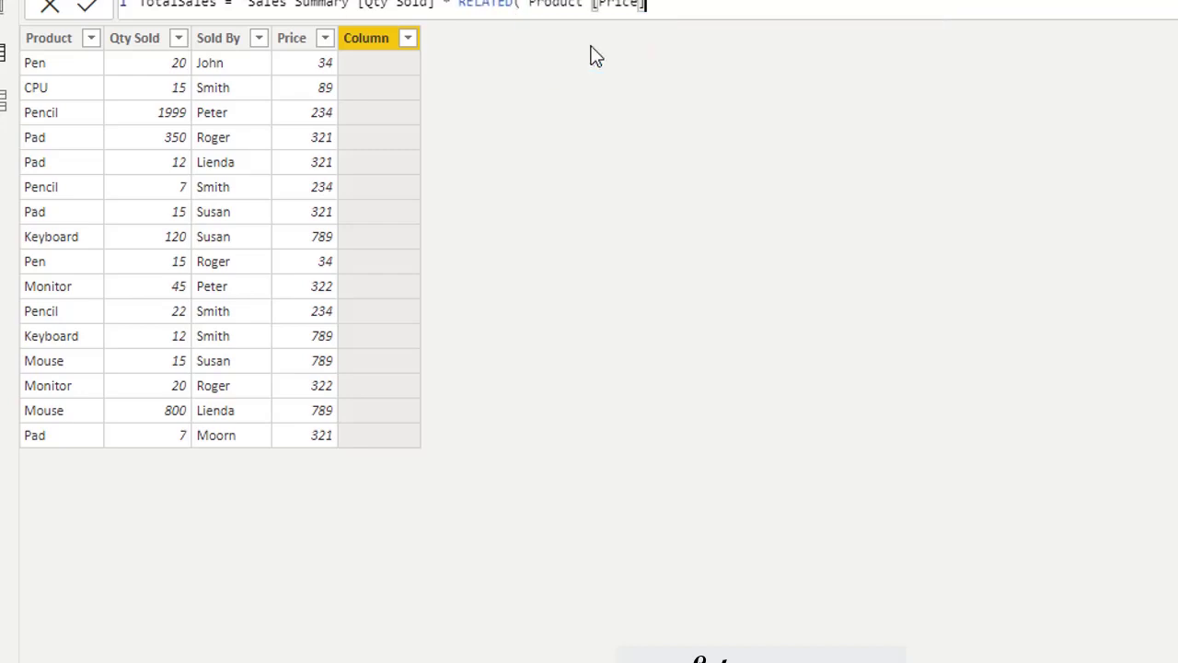
{"action": "type", "text": ")"}
{"action": "left_click", "coordinate": [82, 17]}
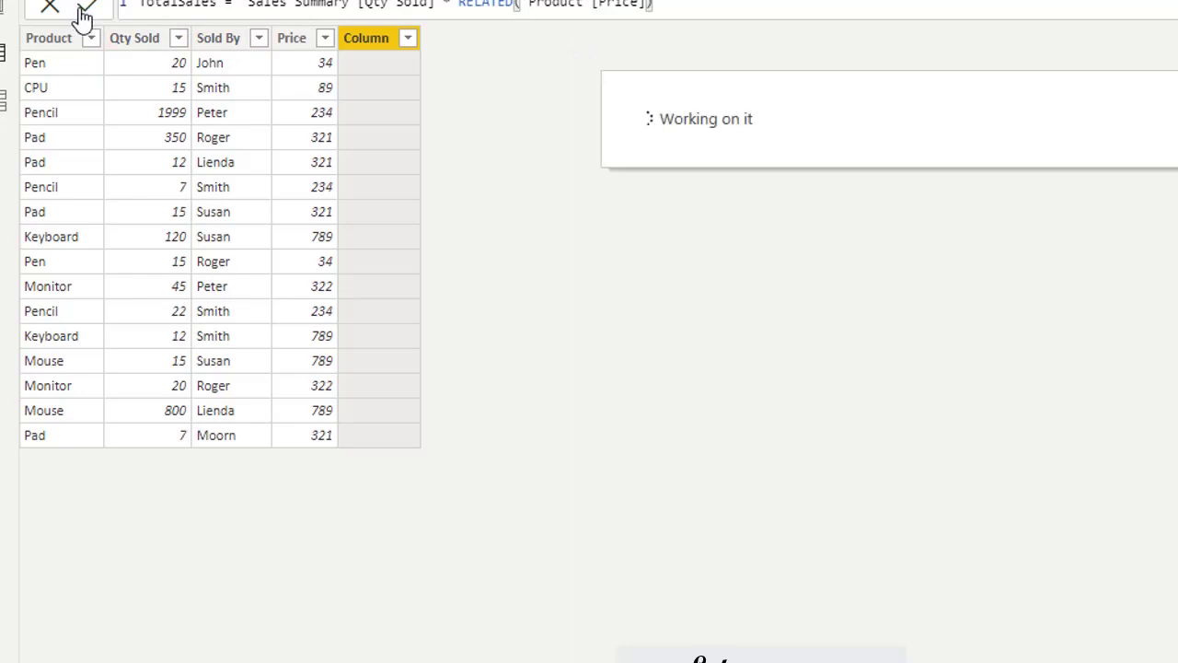